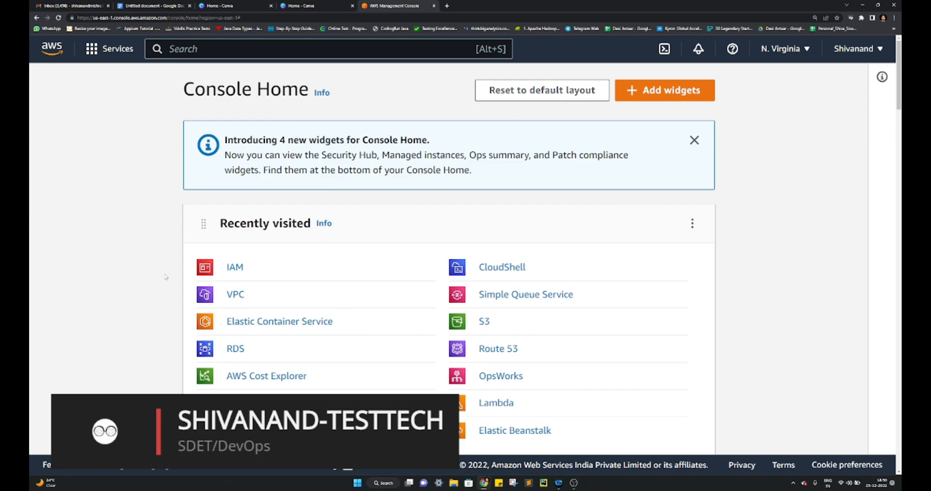
Open the list of roles in the IAM service and start creating a new role
key(alt+s)
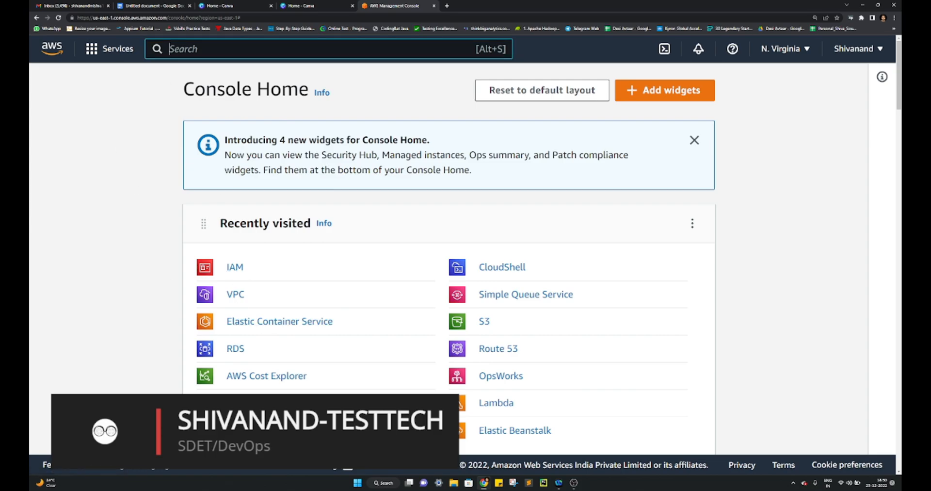
click(237, 271)
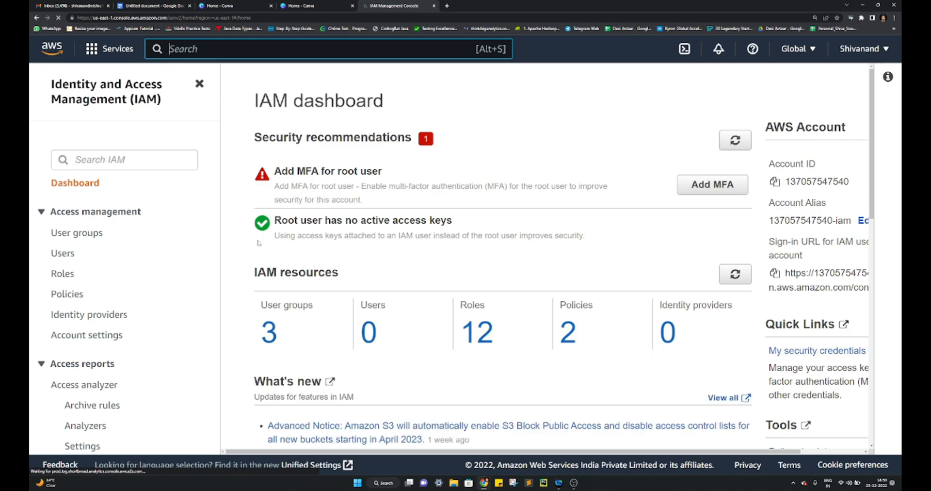
scroll(186, 239, down, 1)
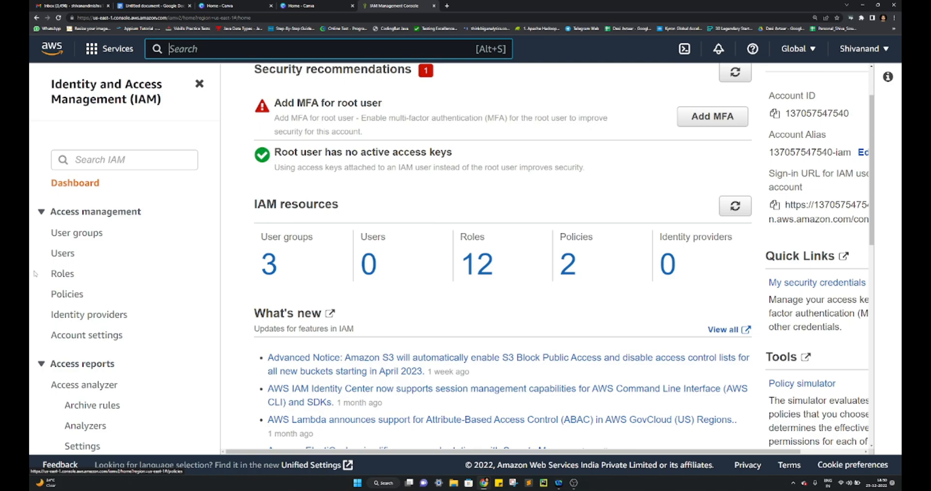
click(62, 274)
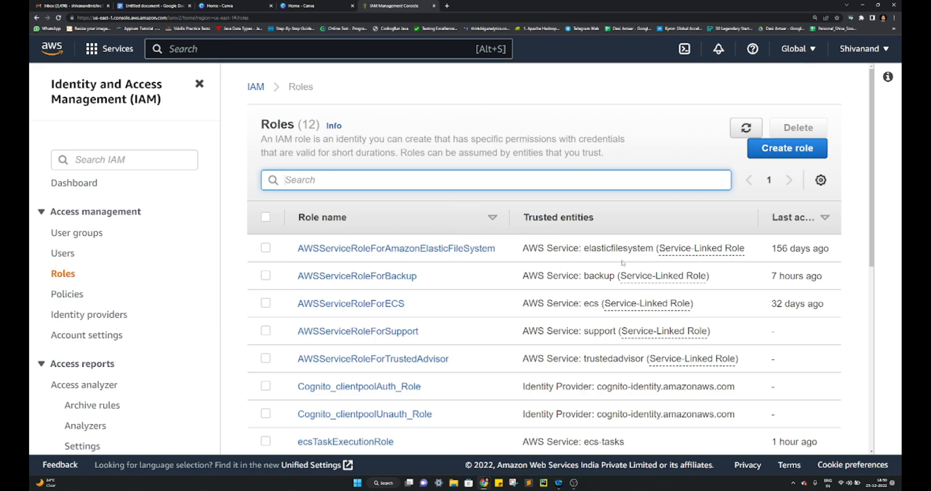
key(ctrl+minus)
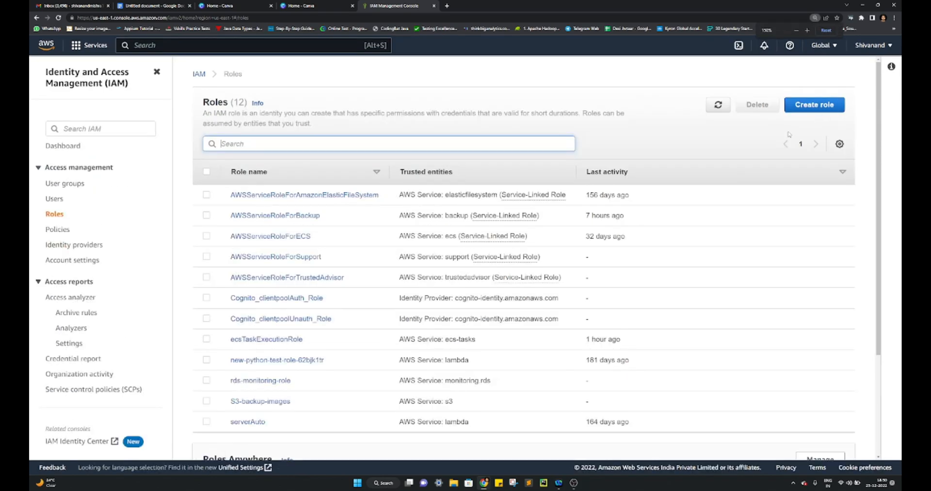
key(ctrl+plus)
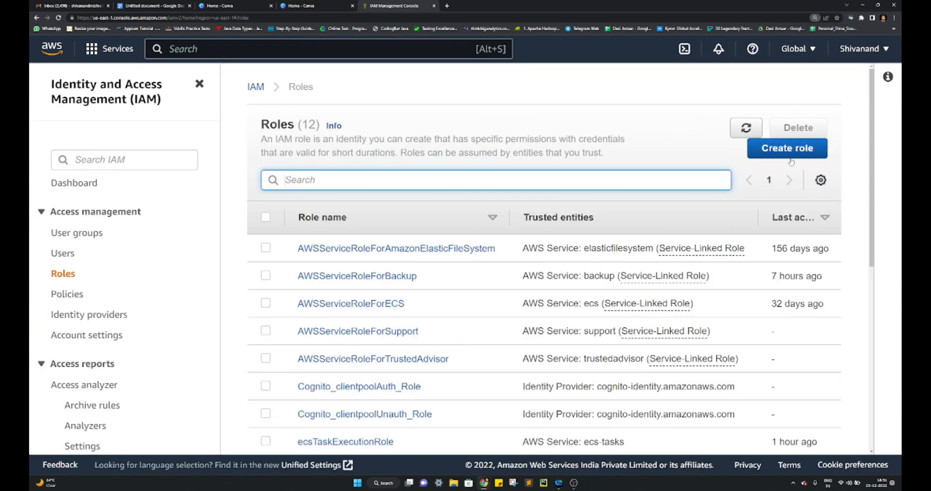
key(ctrl+minus)
click(790, 116)
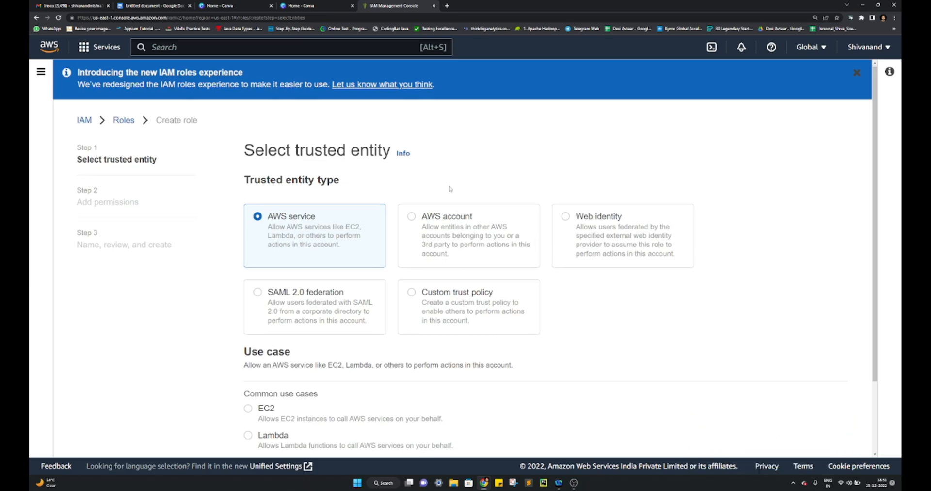
Choose S3 as the use case for the AWS service trusted entity and proceed to the permissions
scroll(342, 410, down, 2)
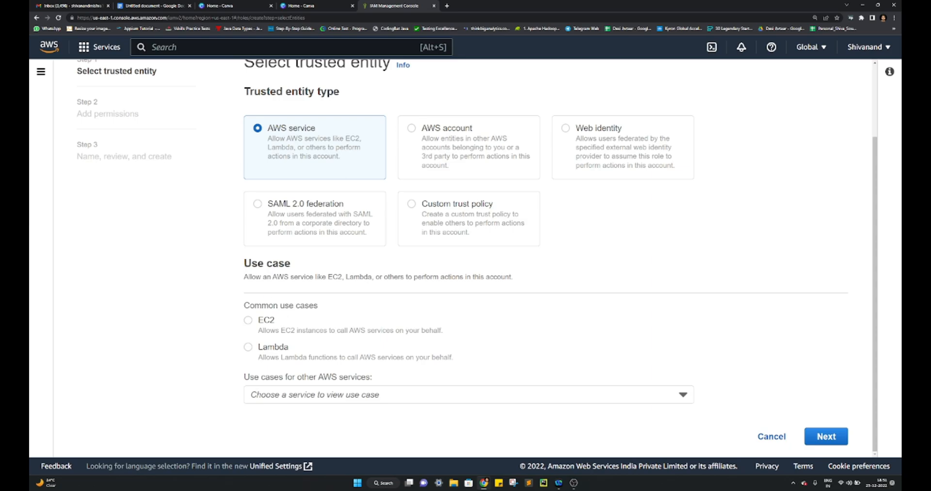
drag(244, 263, 298, 265)
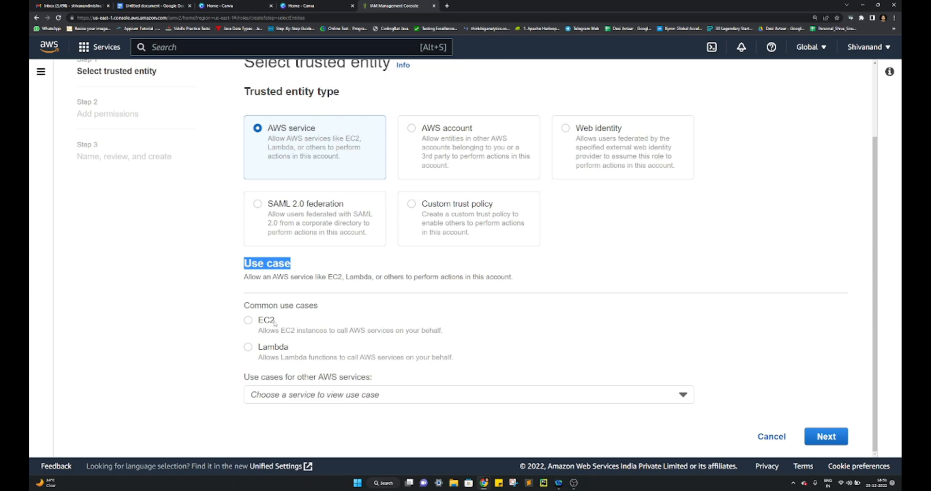
click(314, 395)
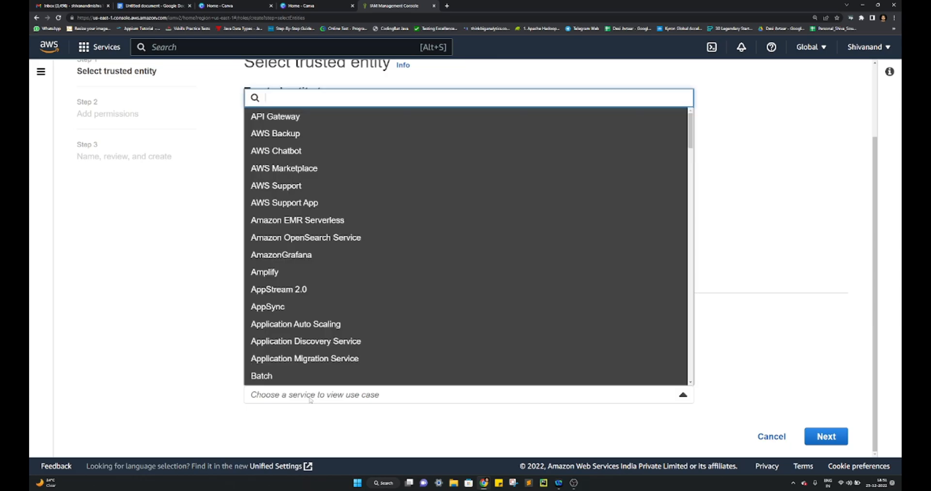
text(S3)
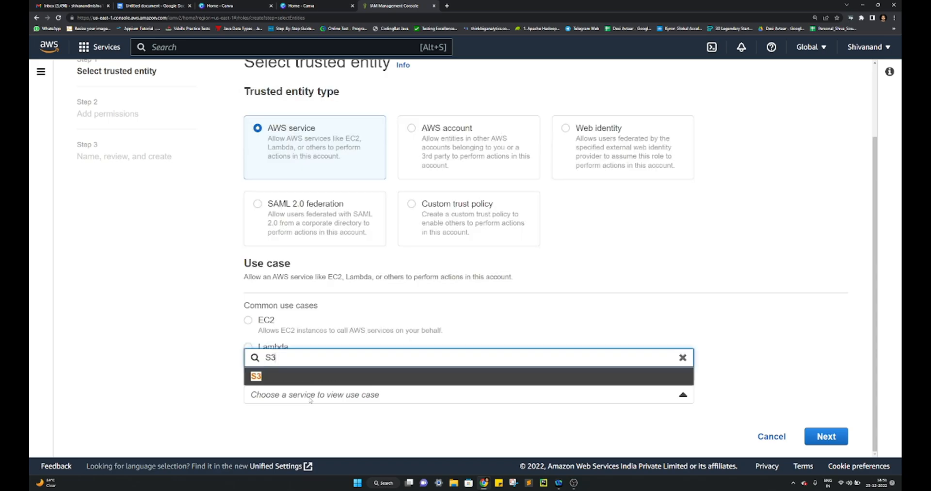
click(281, 378)
scroll(285, 416, down, 1)
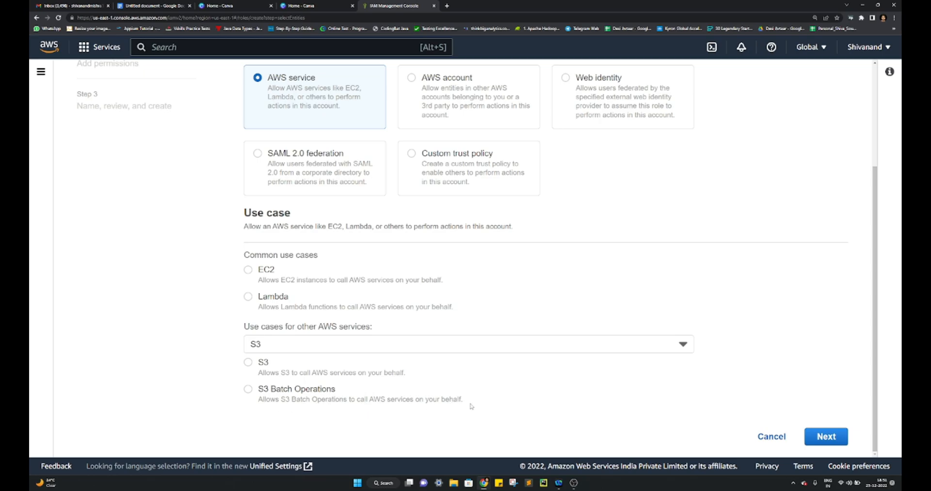
click(248, 363)
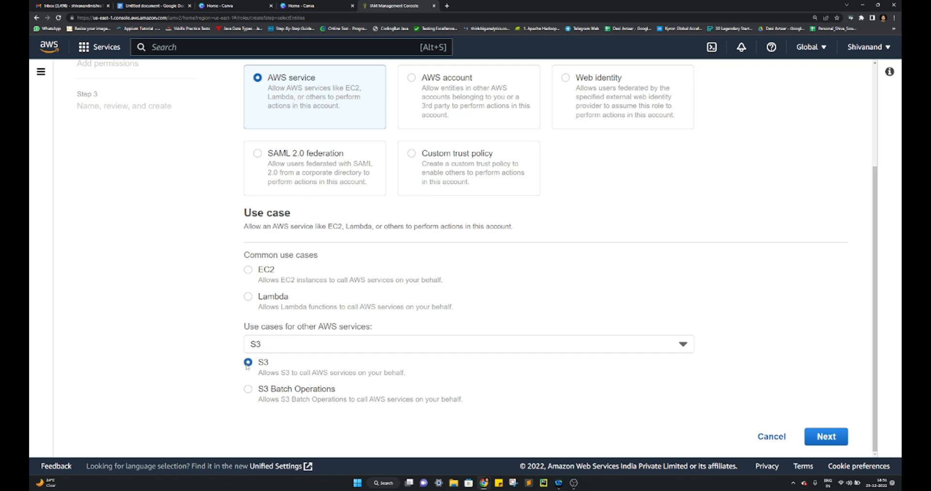
click(828, 437)
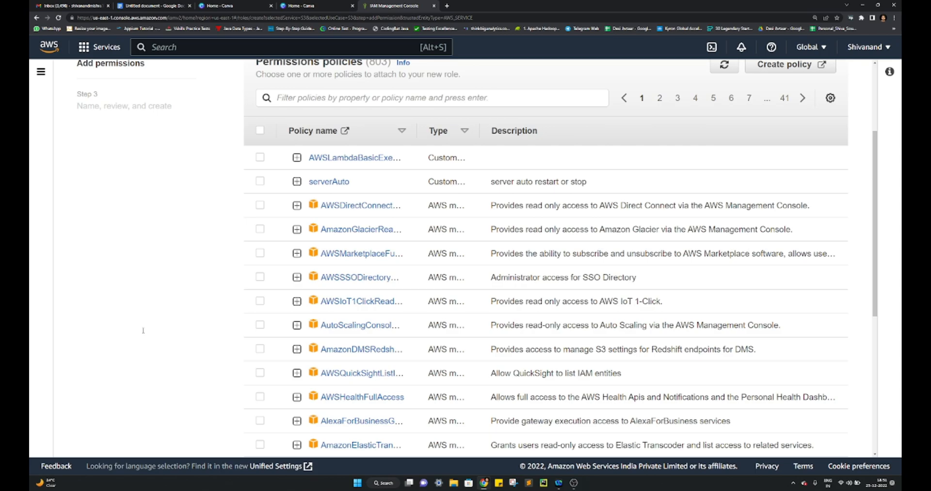
Filter the permissions policies by S3, select AmazonS3FullAccess for the role and continue to the review
scroll(259, 300, up, 3)
scroll(374, 246, down, 1)
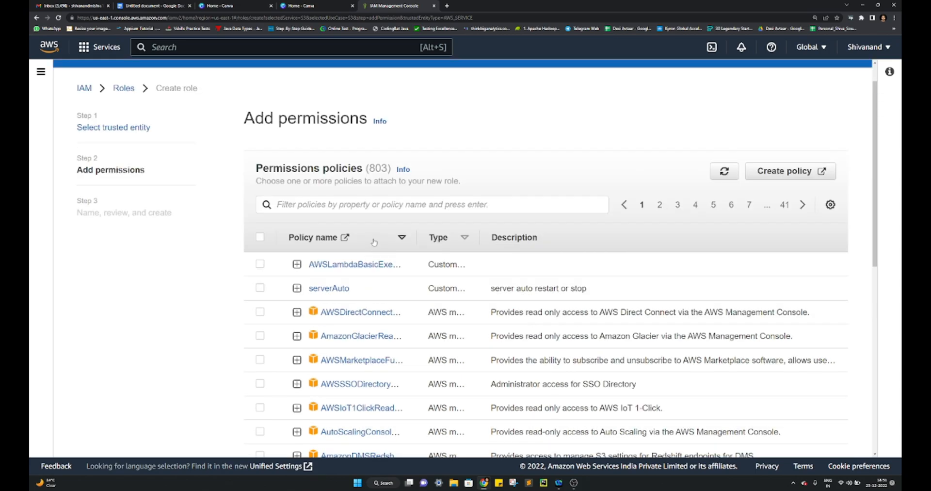
click(344, 206)
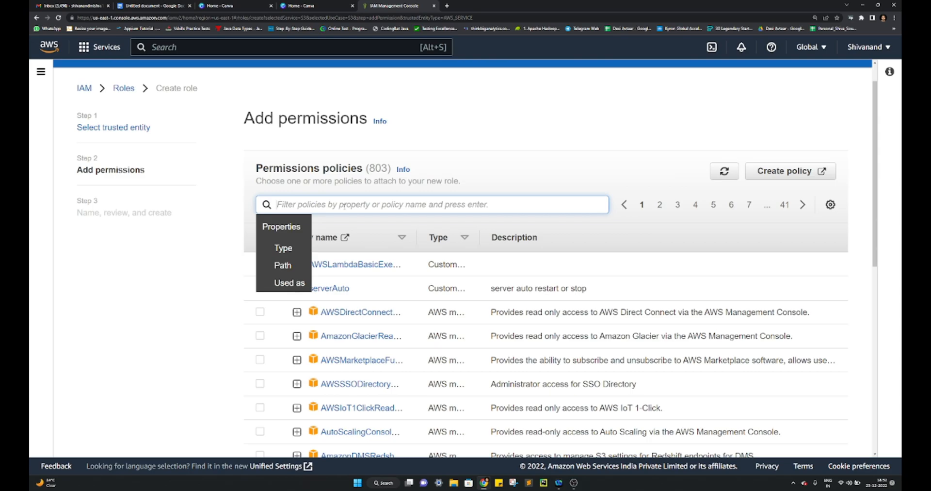
text(S3)
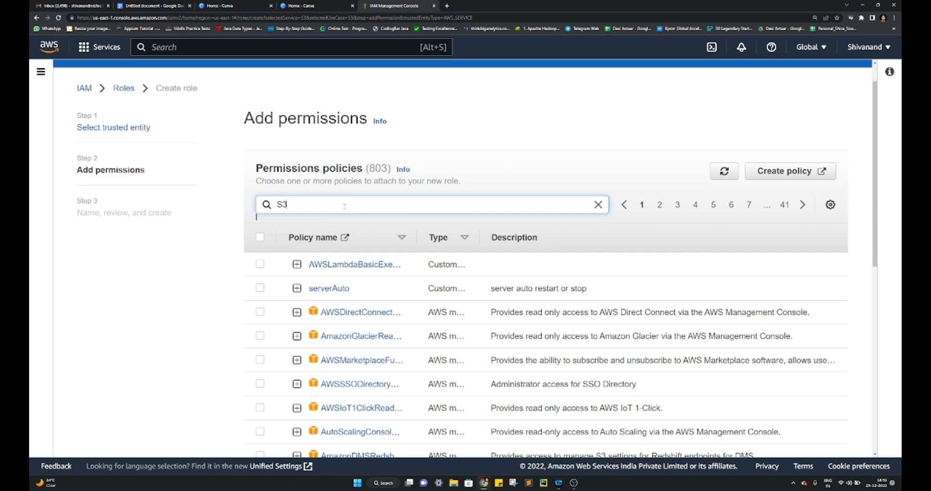
key(Return)
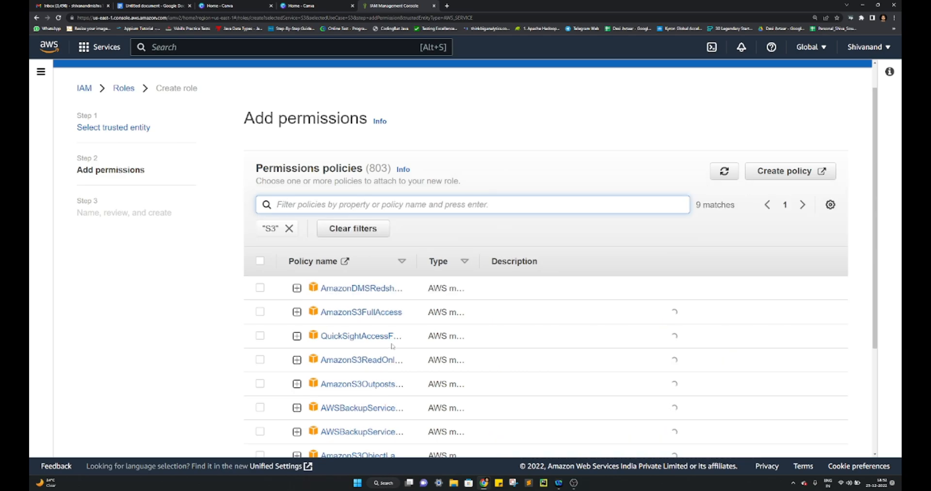
click(260, 311)
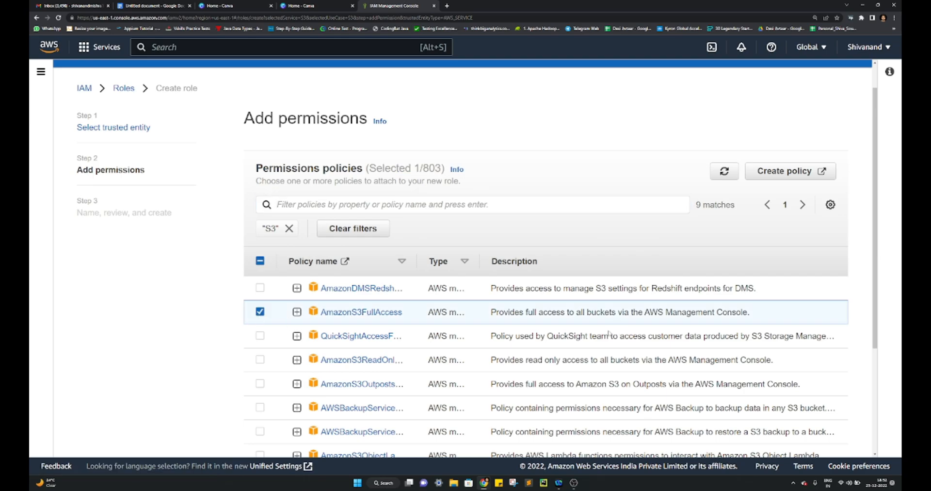
scroll(609, 334, down, 3)
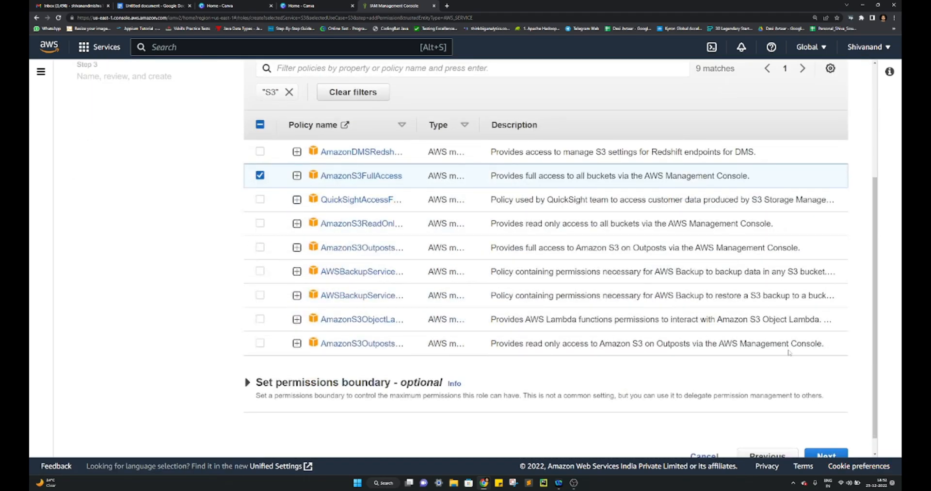
scroll(790, 353, up, 5)
scroll(291, 436, down, 5)
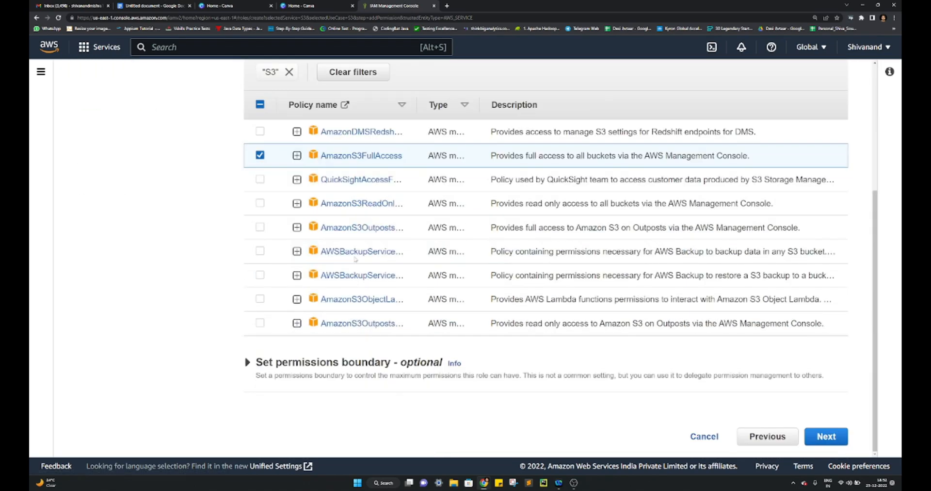
click(839, 439)
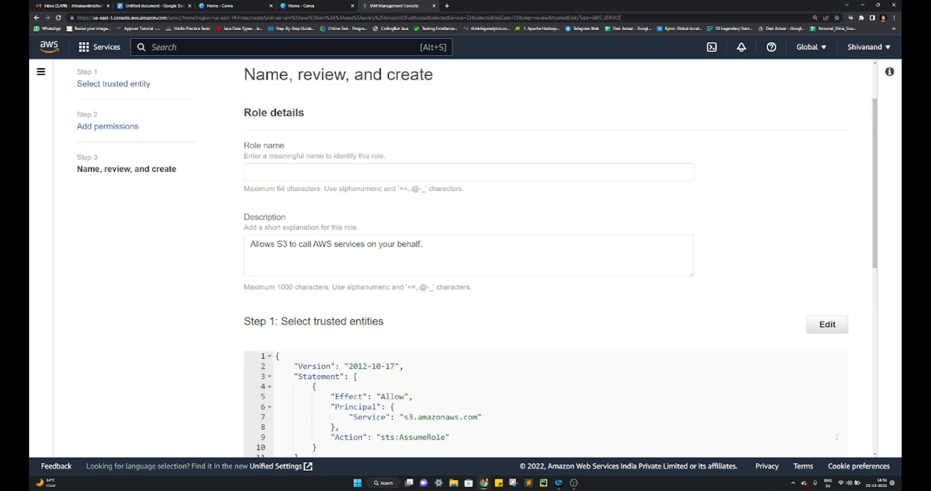
Review the role's details, its trusted entities policy and the permissions policy summary
scroll(295, 200, up, 2)
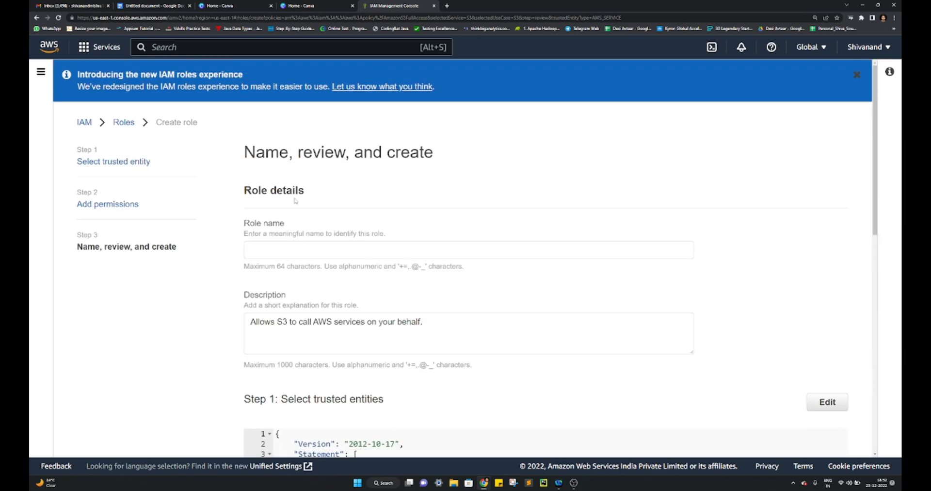
scroll(321, 431, down, 7)
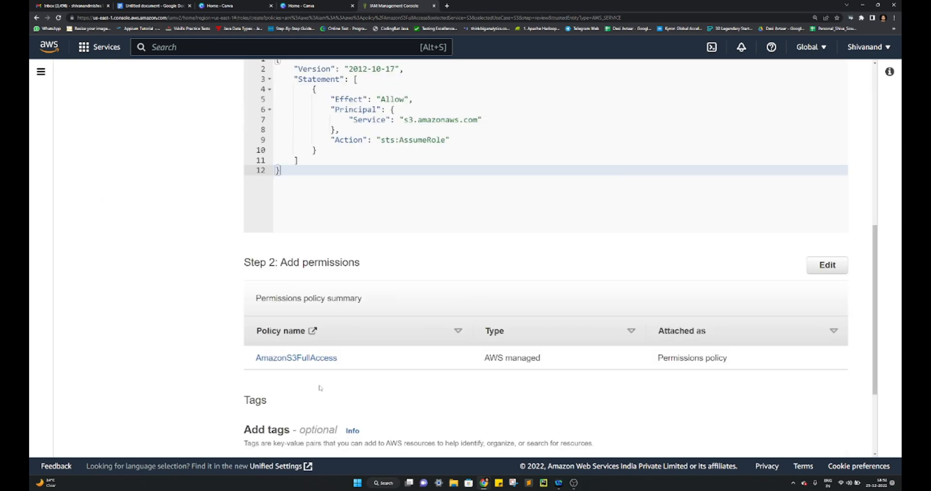
scroll(367, 211, up, 3)
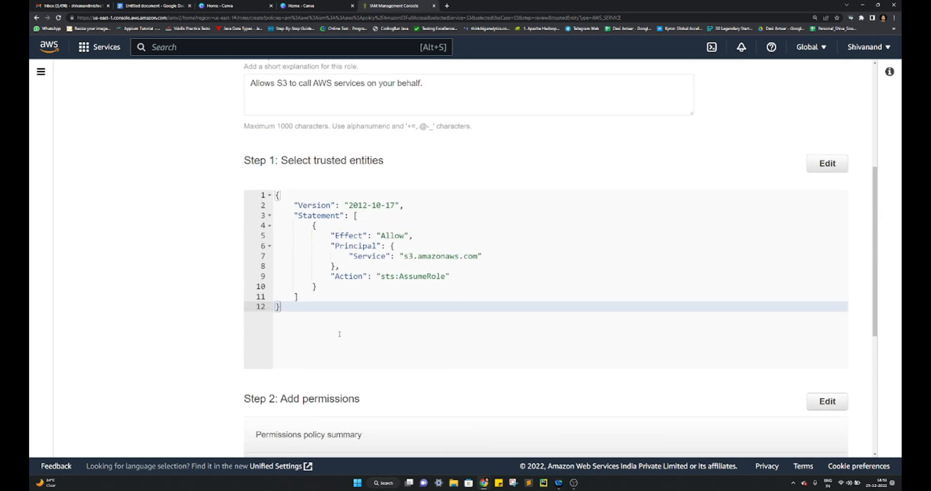
shift+click(267, 211)
scroll(379, 215, up, 2)
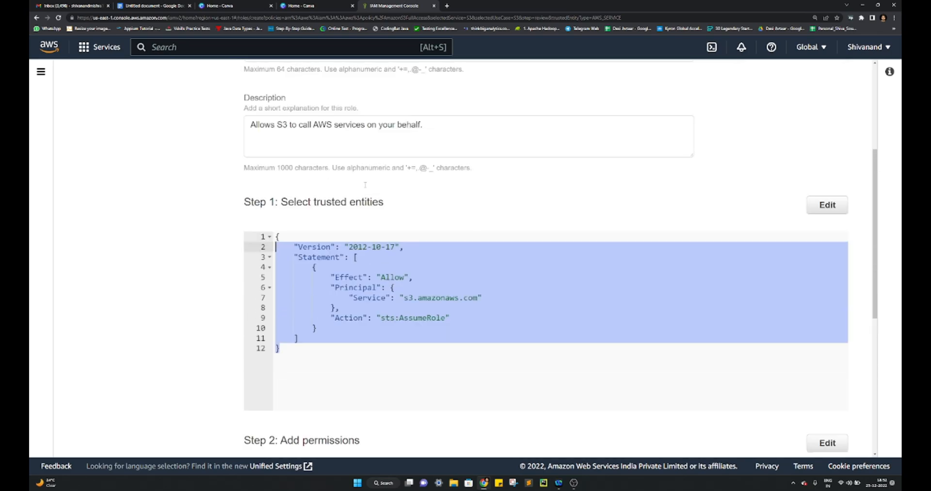
drag(424, 185, 223, 196)
click(167, 206)
scroll(428, 368, down, 1)
scroll(417, 349, up, 4)
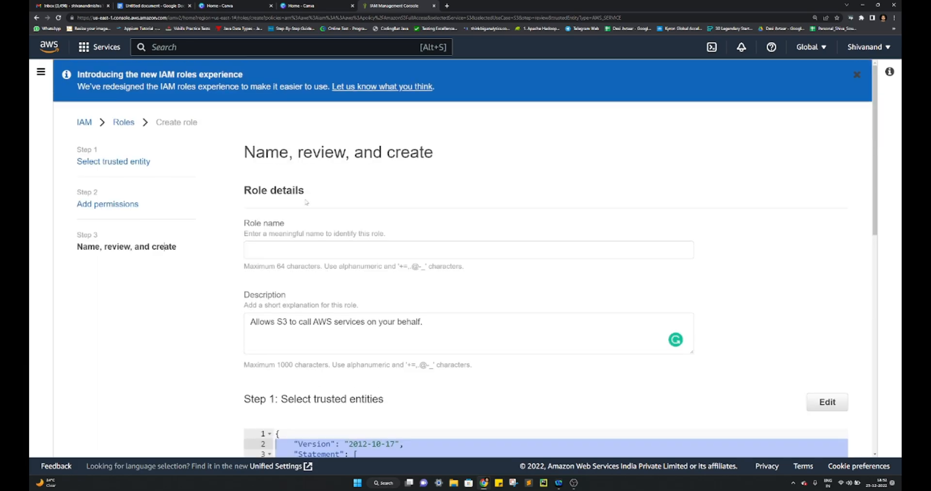
Name the role S3-full-access-role
click(300, 249)
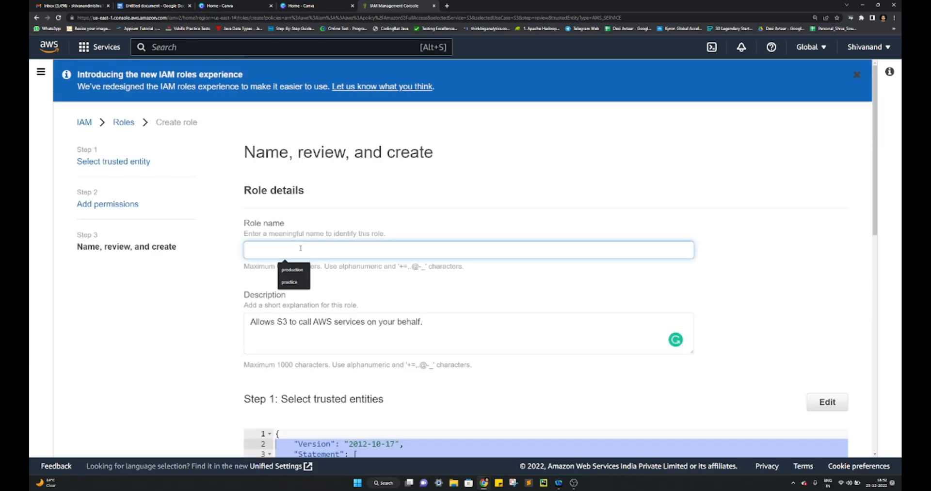
text(S3-ful)
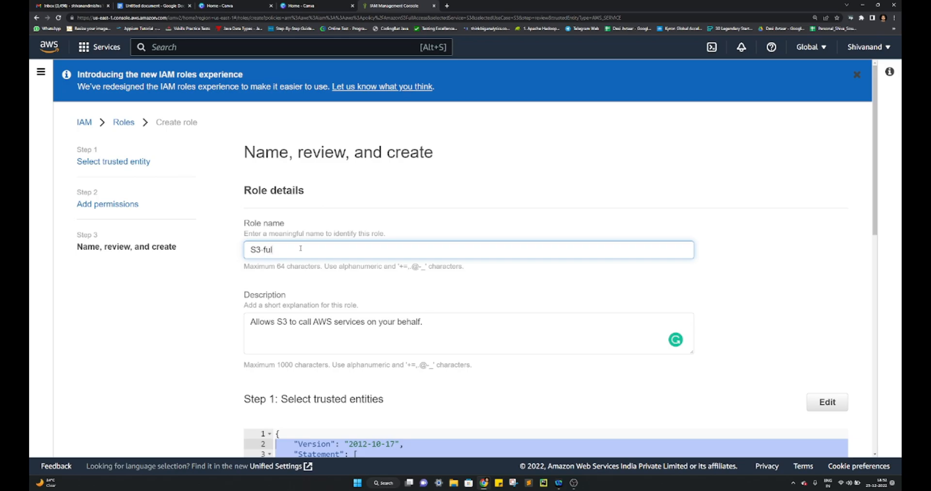
text(l-access-role)
Add a tag with the key Role and the value S3-full, and create the role
scroll(615, 332, down, 7)
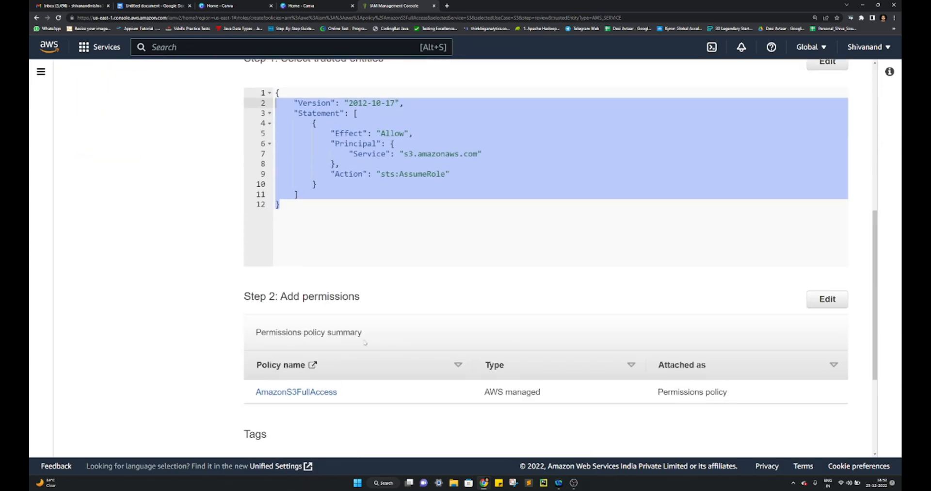
scroll(446, 361, down, 3)
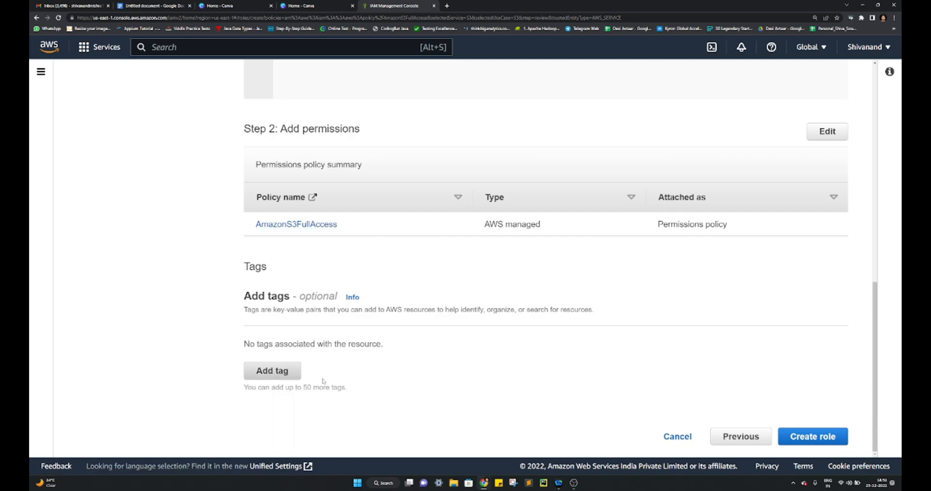
click(286, 372)
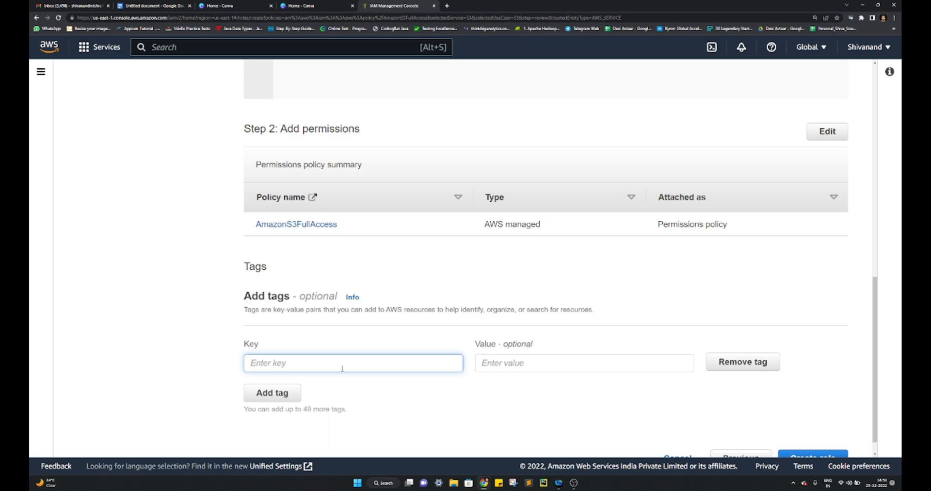
text(Role)
click(517, 365)
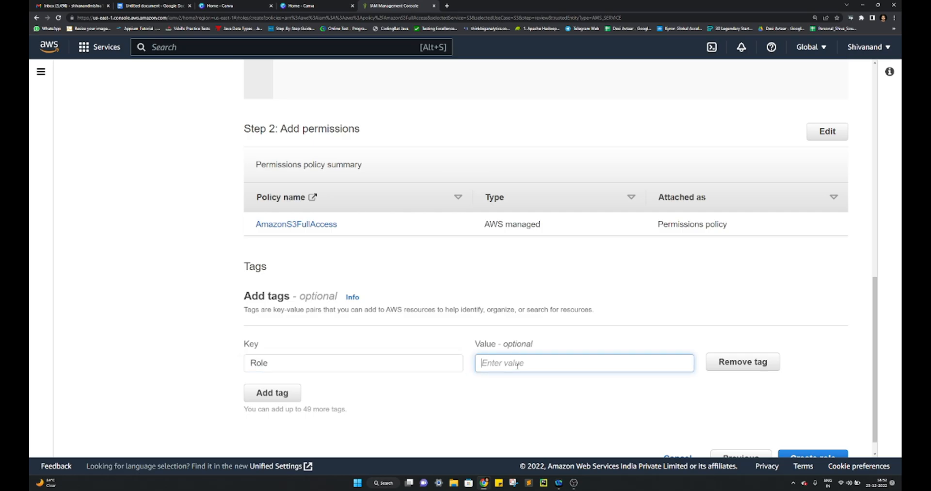
text(S3-full)
scroll(789, 407, down, 1)
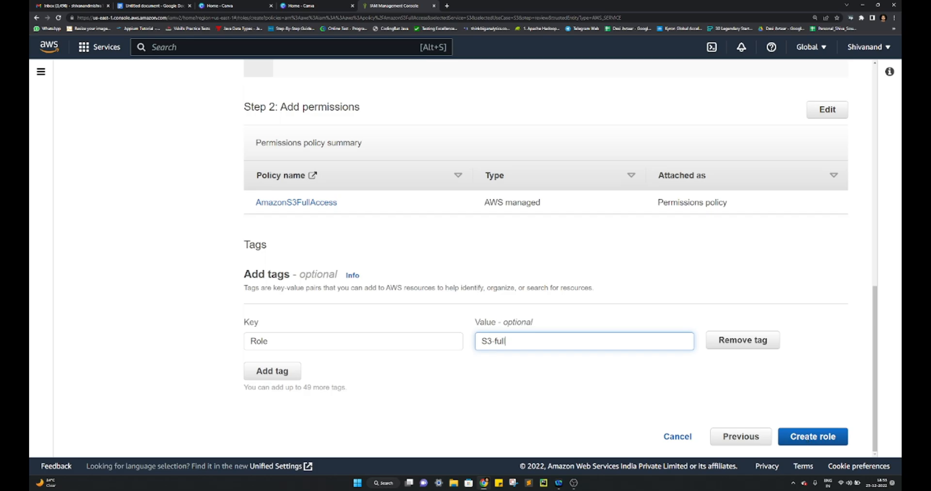
click(808, 437)
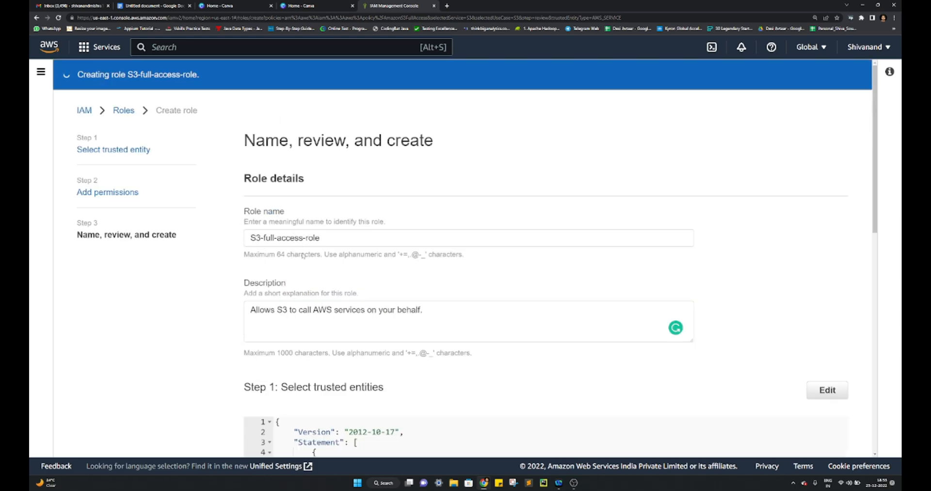
scroll(302, 245, down, 5)
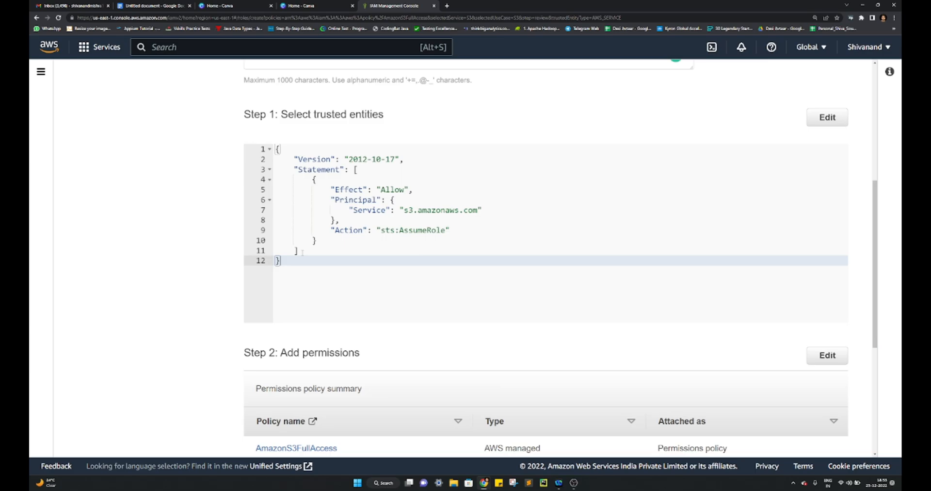
scroll(303, 253, up, 5)
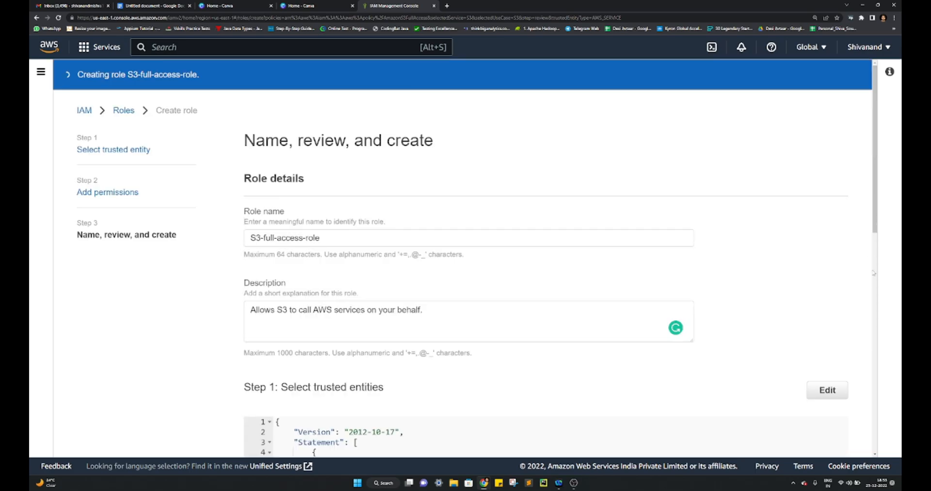
drag(877, 215, 872, 295)
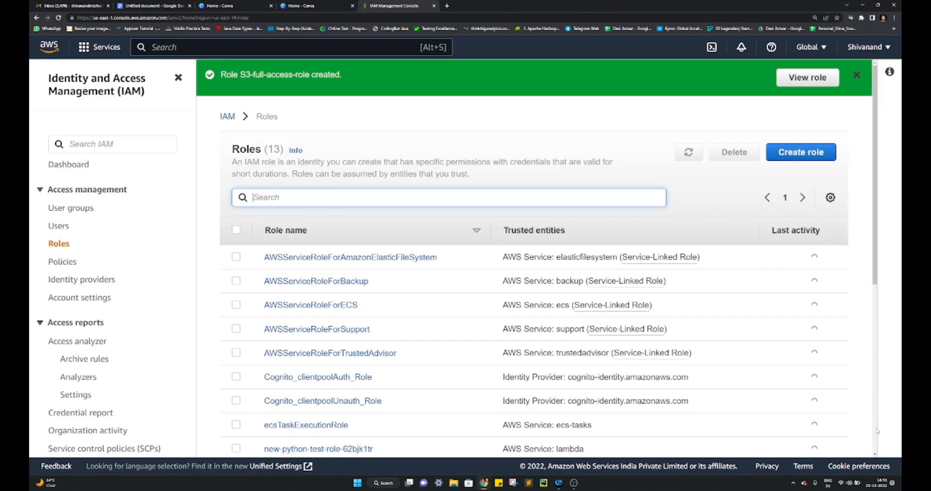
Look through the IAM roles list and open the details of S3-full-access-role
scroll(878, 431, down, 5)
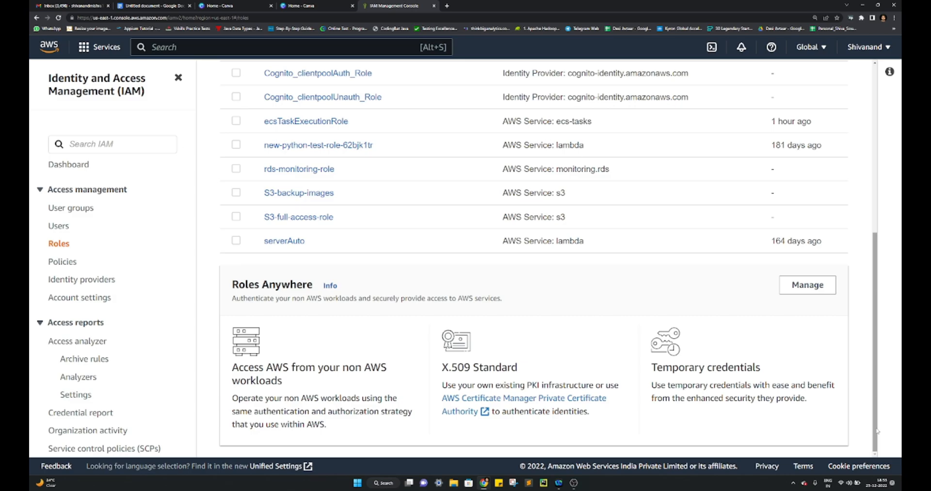
scroll(878, 431, up, 10)
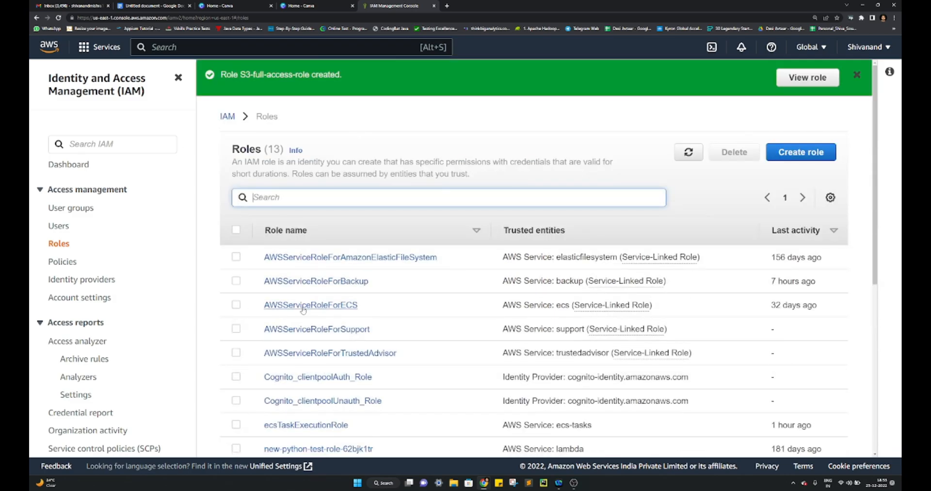
scroll(303, 311, down, 4)
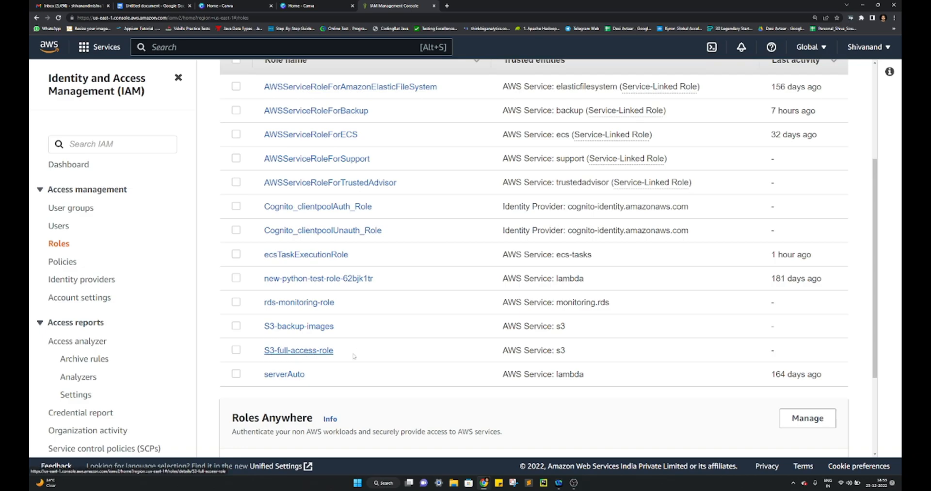
click(316, 357)
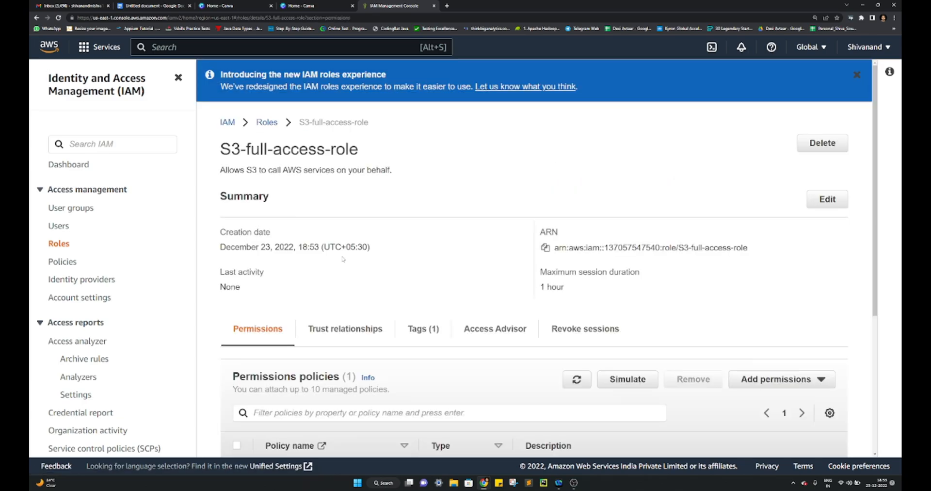
Review the role's creation date, ARN and attached permissions policies
drag(216, 249, 376, 251)
click(365, 286)
scroll(615, 222, down, 1)
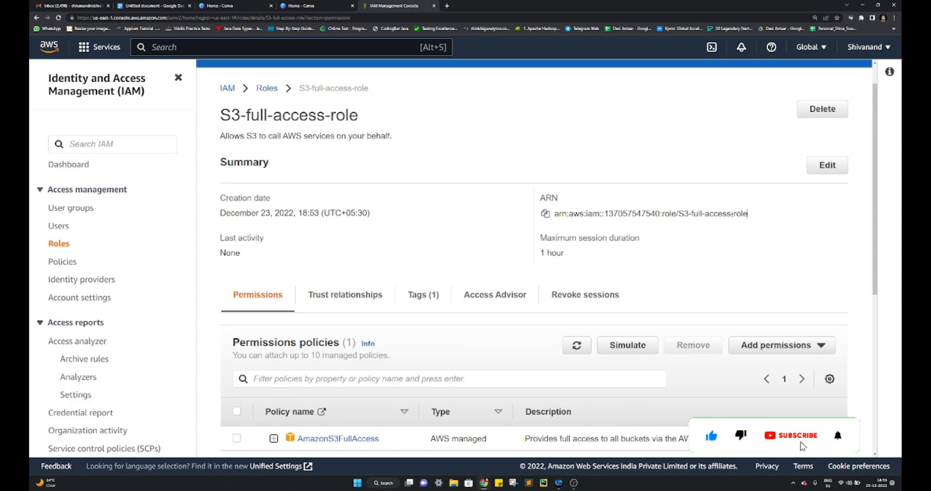
drag(747, 214, 554, 213)
scroll(340, 245, down, 2)
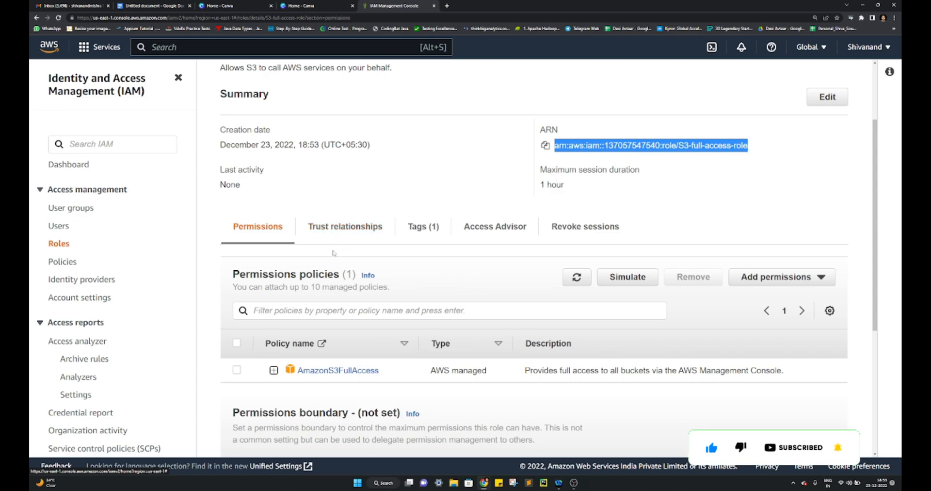
scroll(340, 253, down, 2)
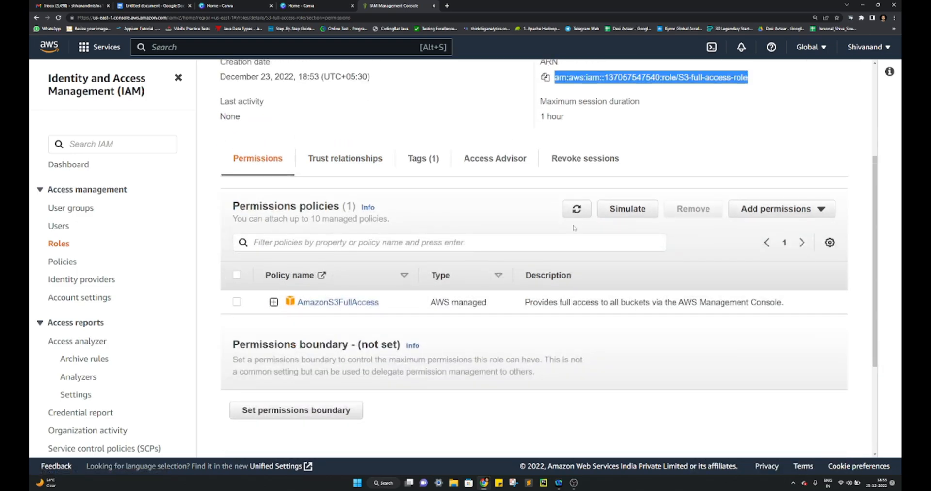
scroll(309, 216, up, 1)
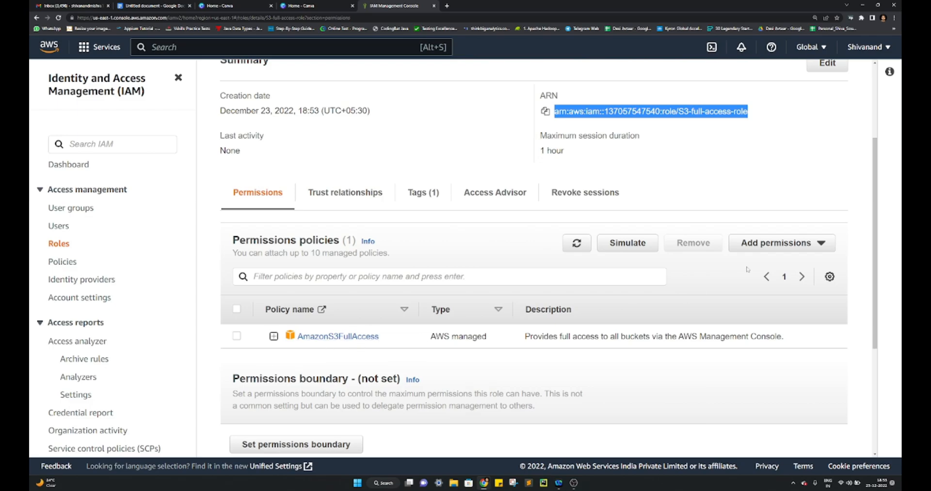
Filter the other permissions policies by Ec2 and attach AmazonEC2FullAccess to S3-full-access-role
click(776, 243)
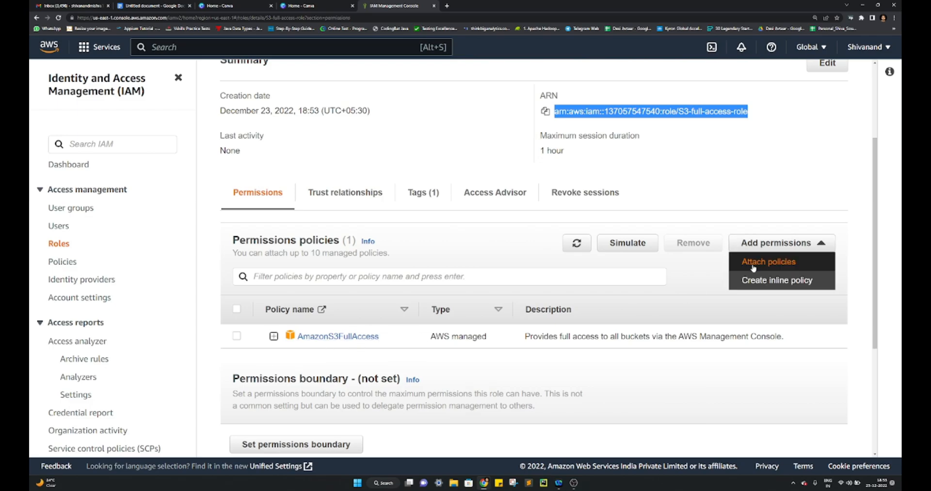
click(787, 239)
click(787, 237)
click(762, 263)
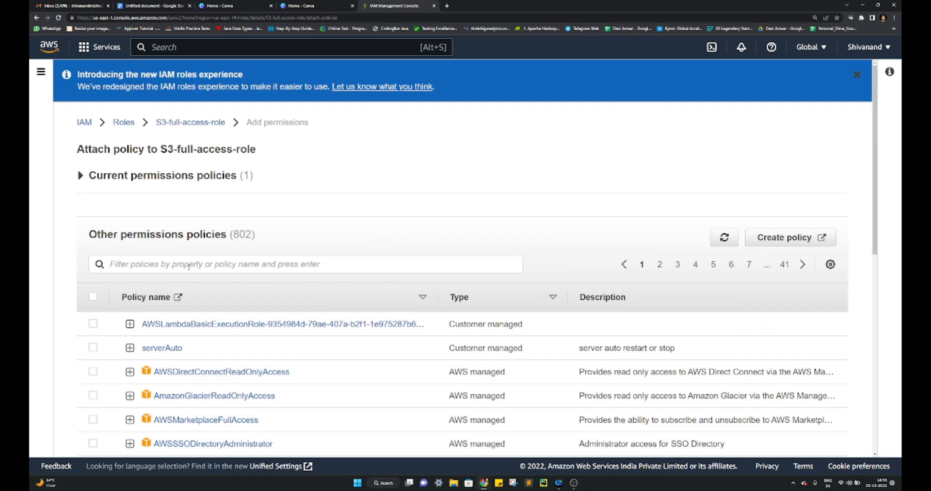
click(189, 265)
text(Ec2)
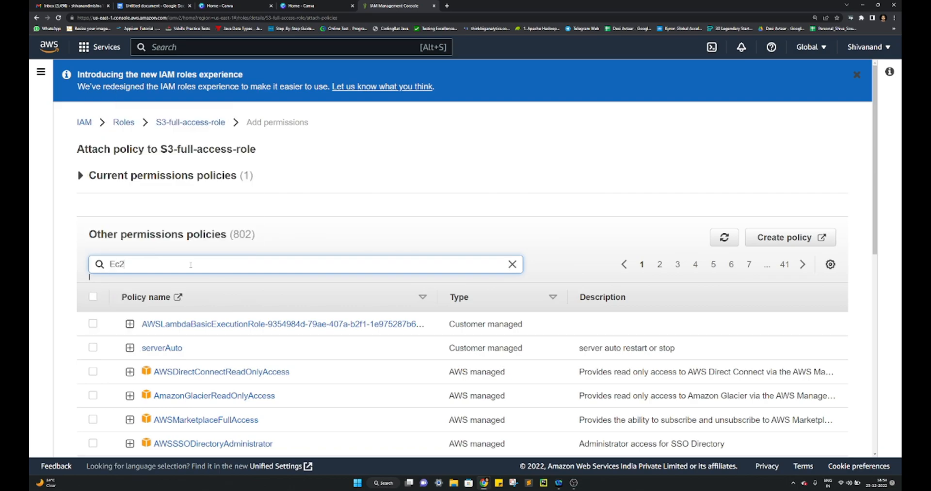
key(Return)
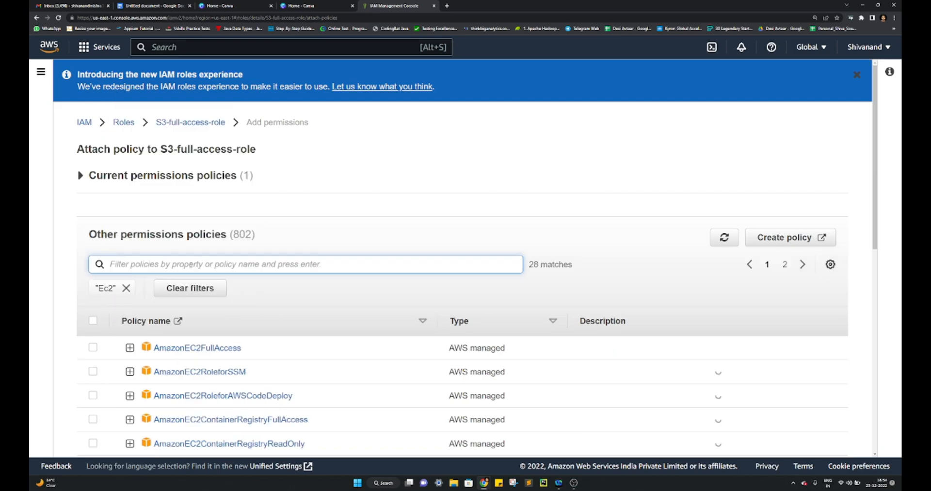
click(90, 348)
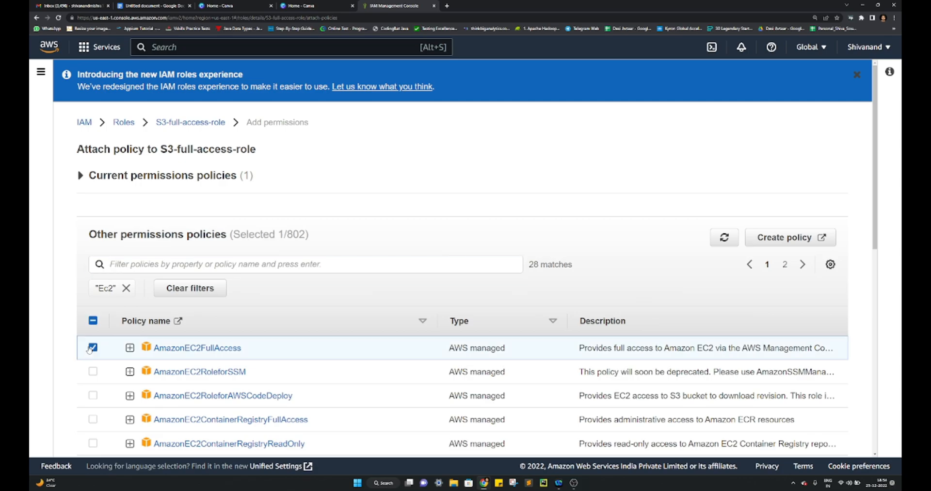
scroll(446, 400, down, 3)
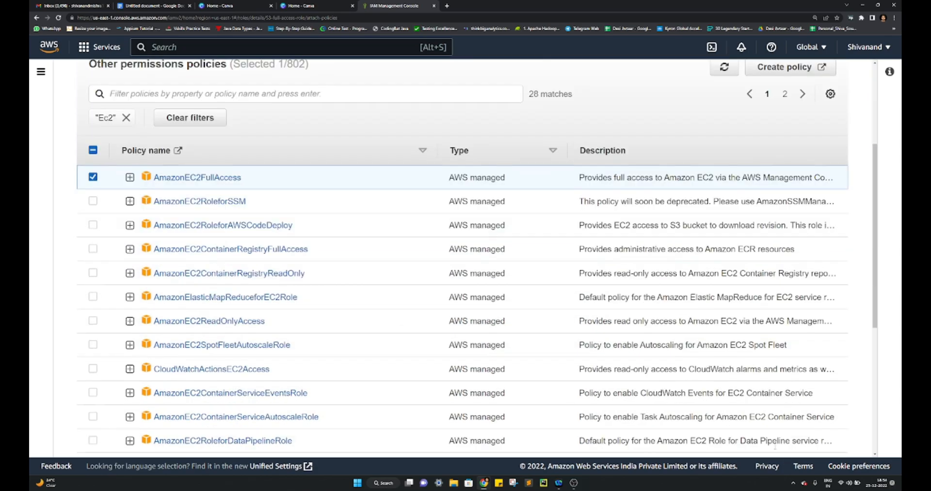
scroll(775, 447, down, 5)
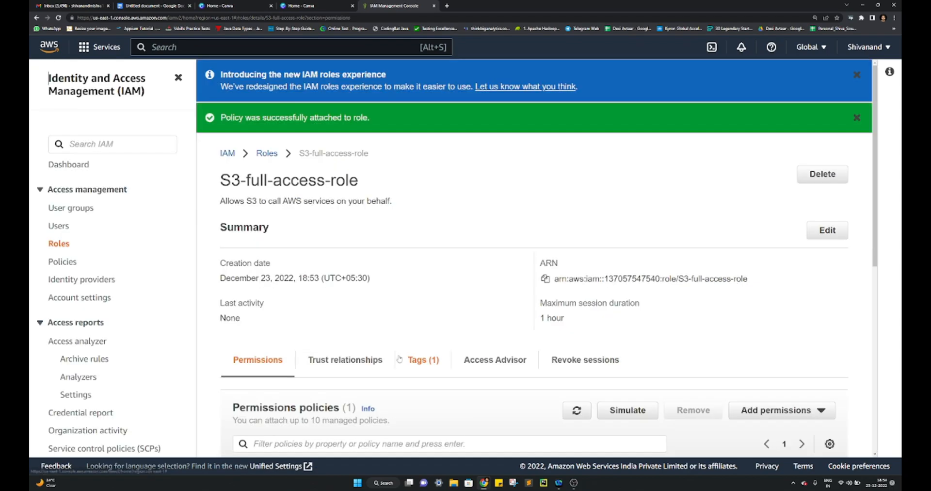
Review the role's updated permissions policies, permissions boundary and CloudTrail-based policy generation section
scroll(335, 384, down, 5)
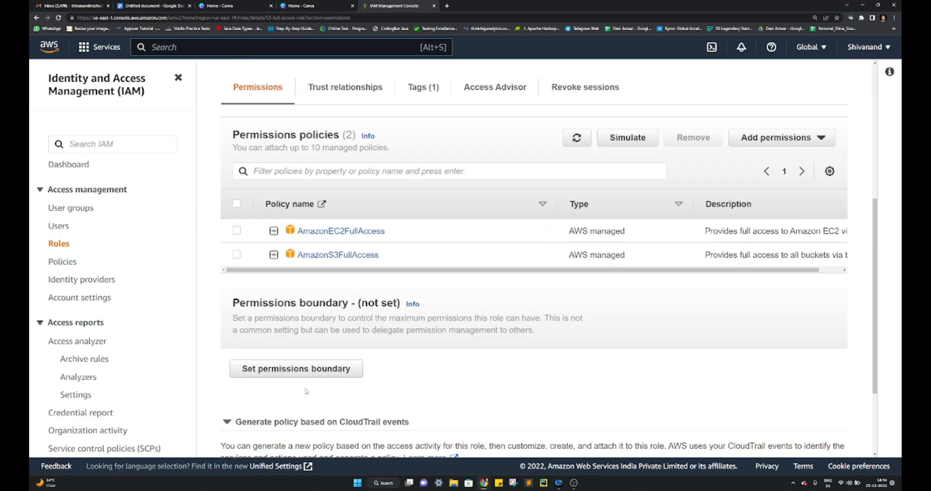
scroll(325, 385, up, 3)
scroll(386, 367, down, 1)
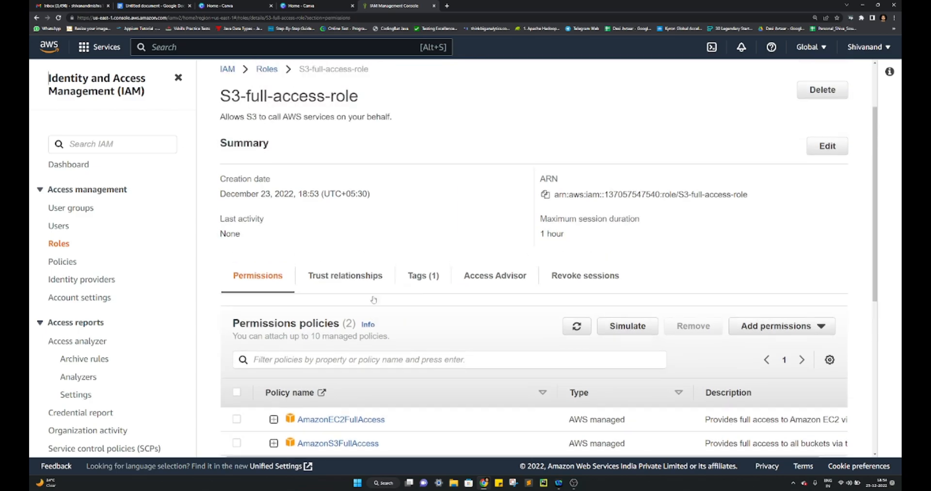
scroll(325, 278, down, 6)
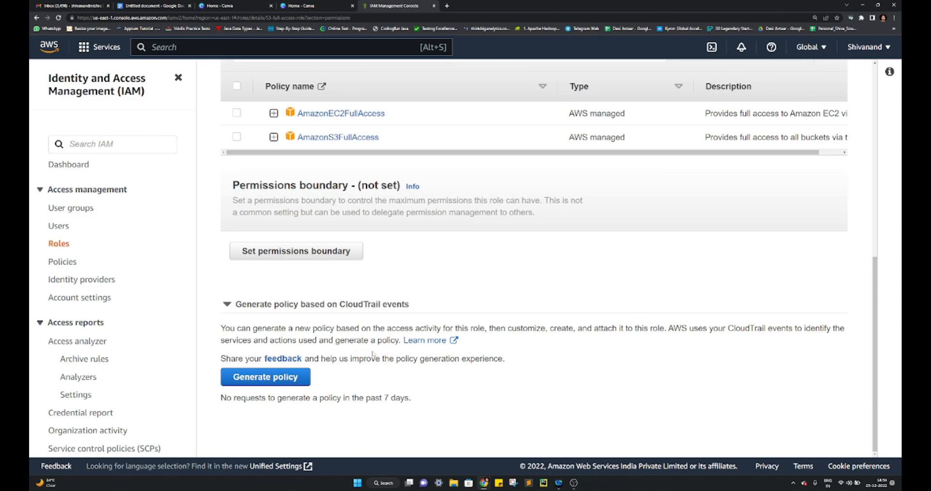
scroll(373, 354, up, 2)
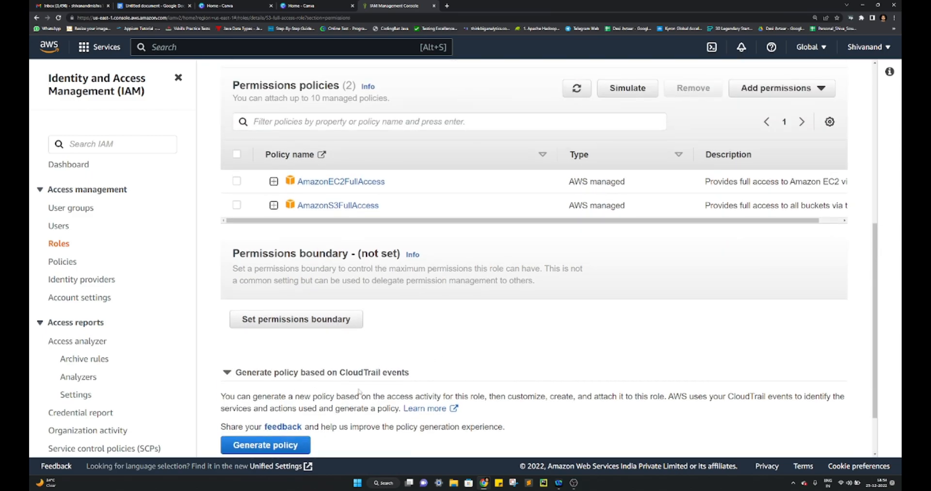
scroll(277, 265, up, 5)
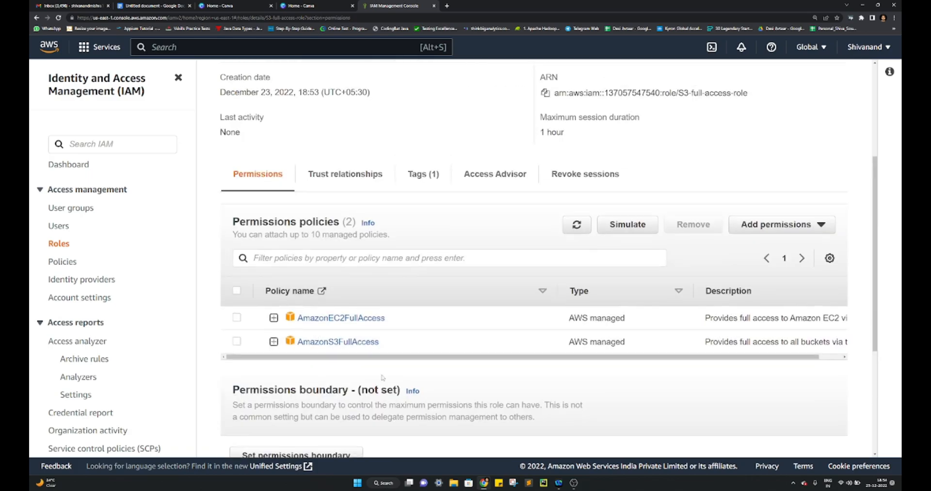
scroll(324, 388, down, 5)
scroll(321, 335, up, 5)
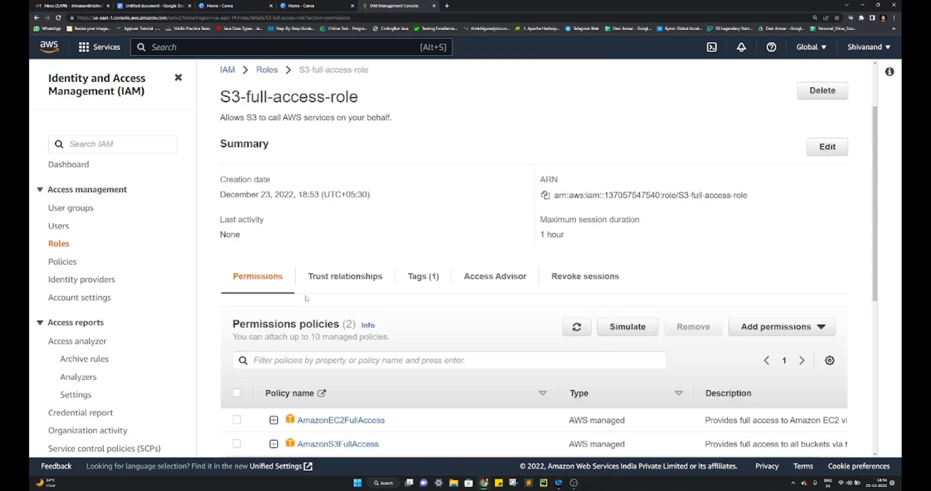
Examine the role's trust relationships policy for its trusted entities, and its tags
click(339, 282)
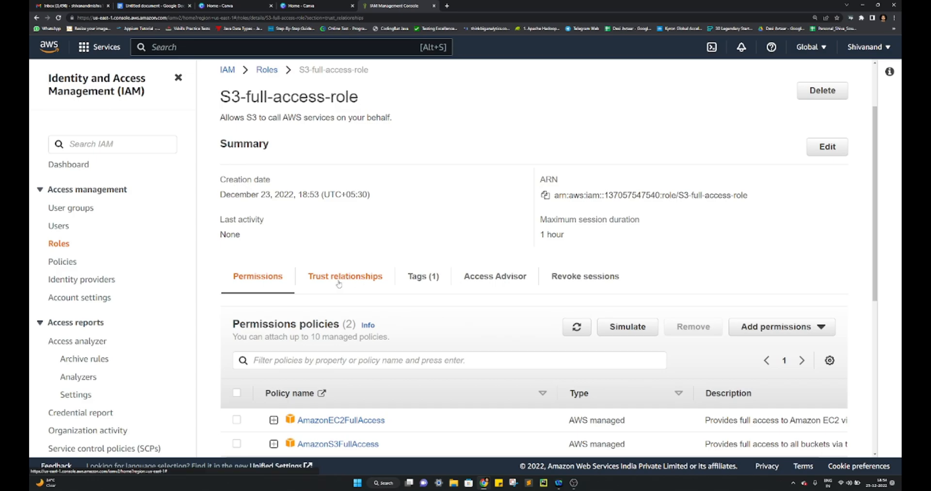
scroll(393, 404, down, 4)
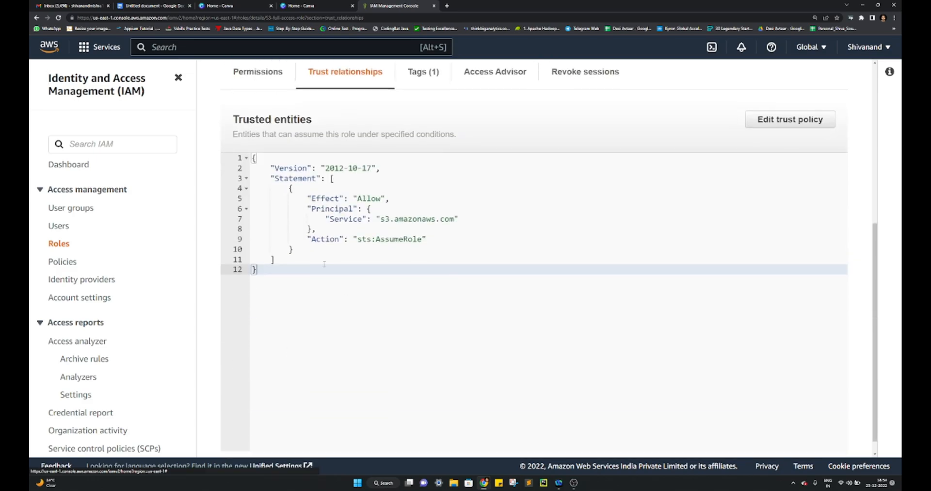
drag(260, 270, 252, 158)
scroll(388, 293, up, 4)
scroll(432, 271, down, 1)
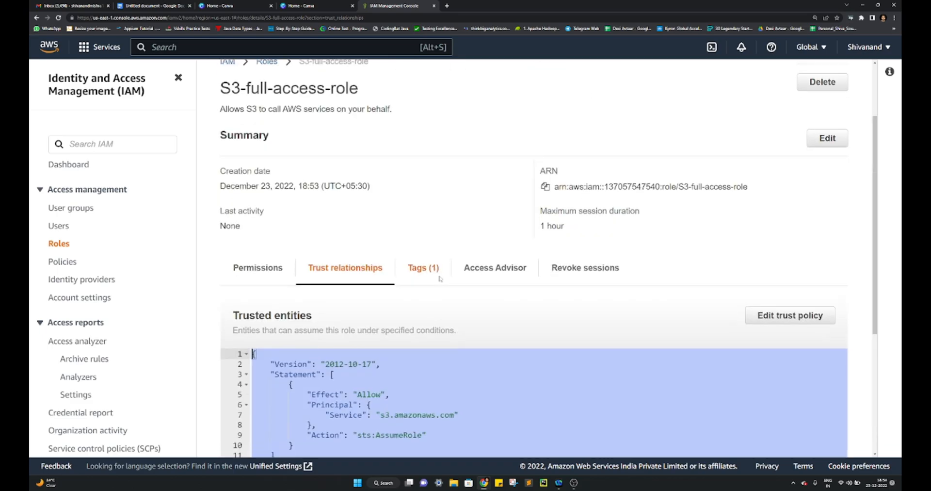
click(424, 245)
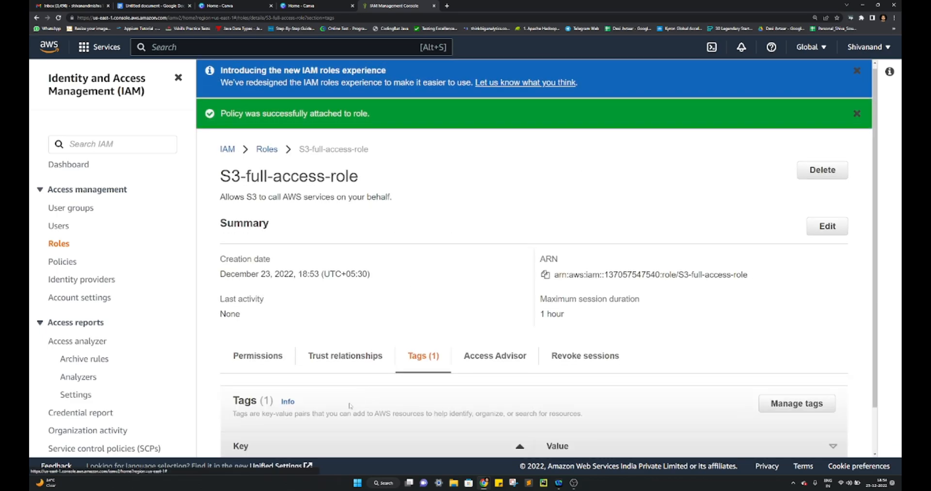
scroll(350, 406, down, 1)
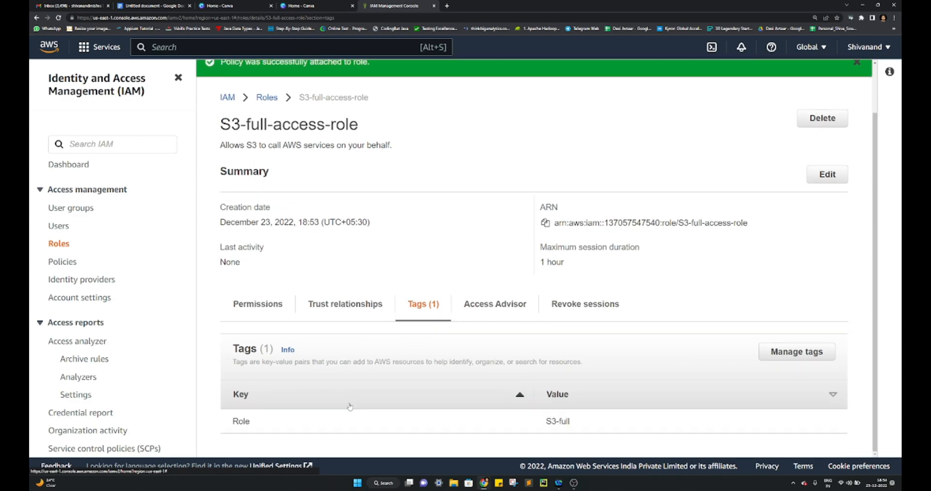
Examine the role's Access Advisor for the allowed services, the policies granting them and their last access
click(507, 304)
scroll(383, 378, down, 1)
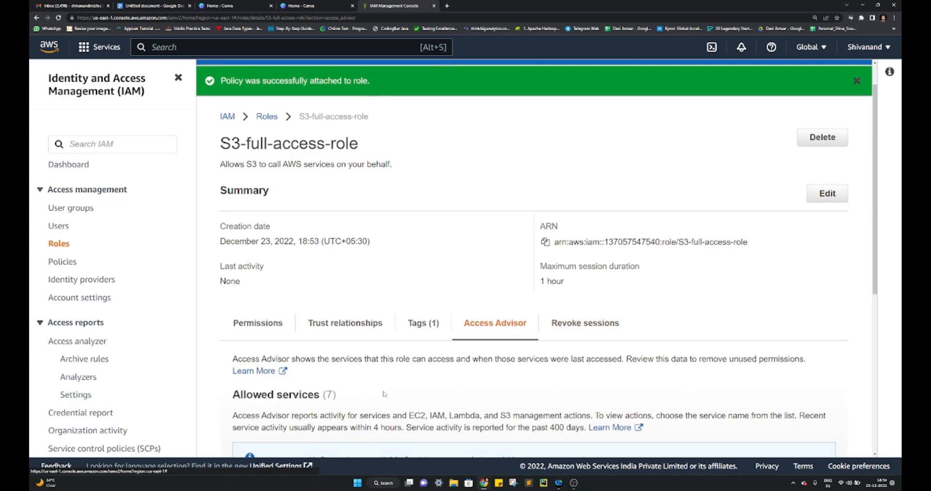
scroll(384, 390, down, 6)
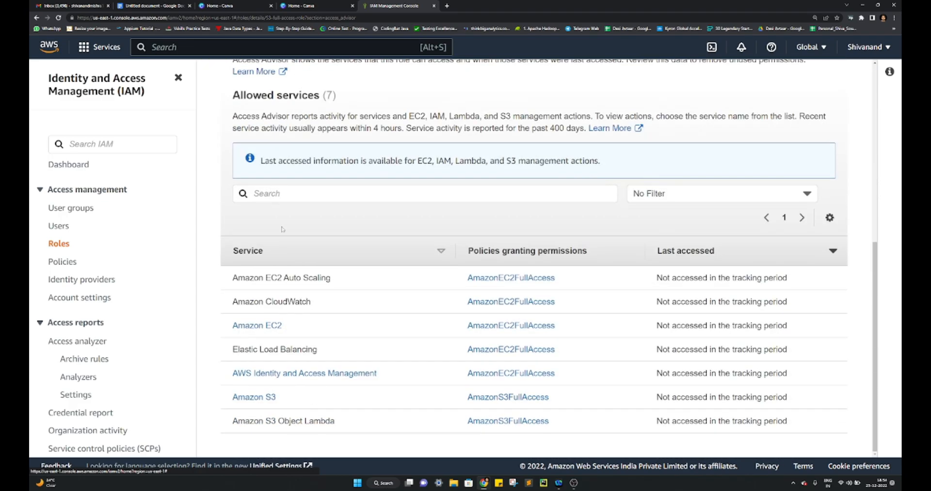
scroll(382, 394, up, 1)
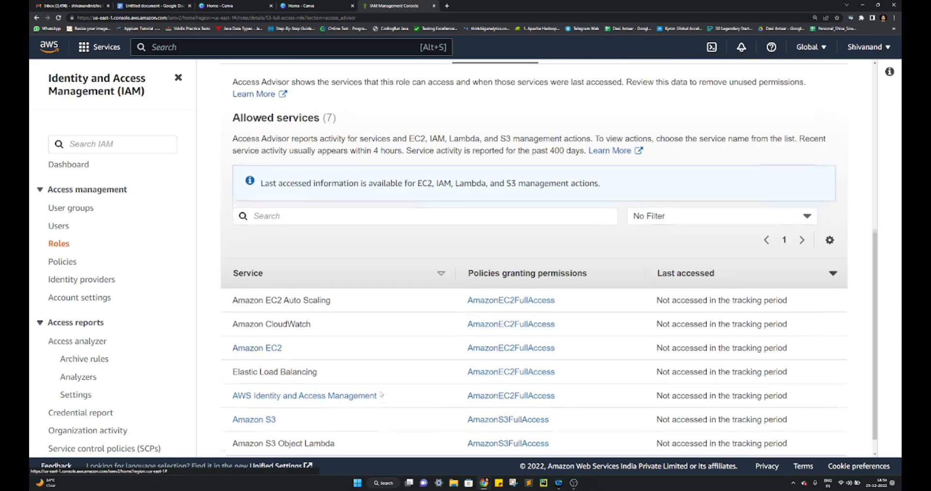
scroll(368, 336, down, 1)
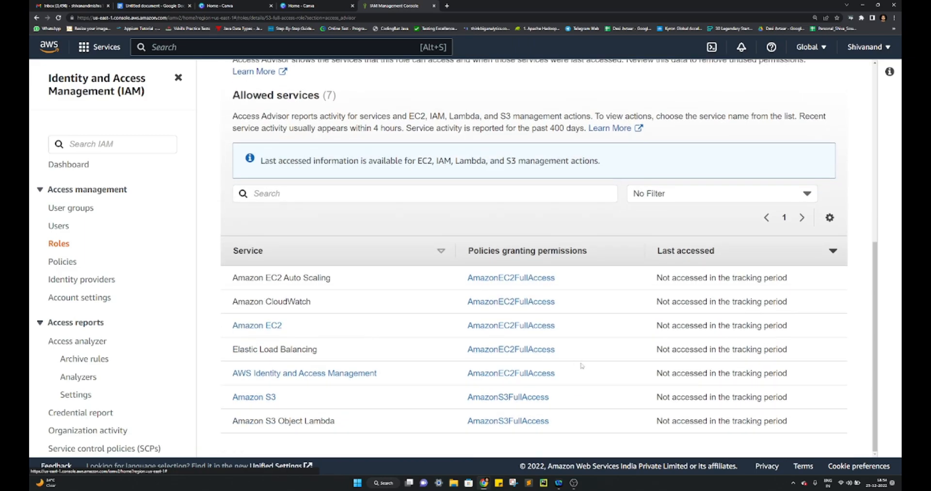
drag(586, 429, 466, 280)
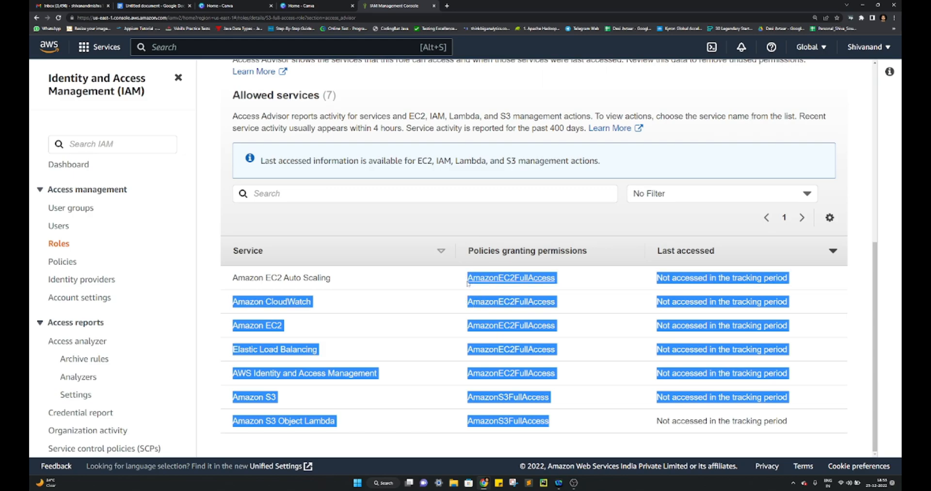
click(414, 316)
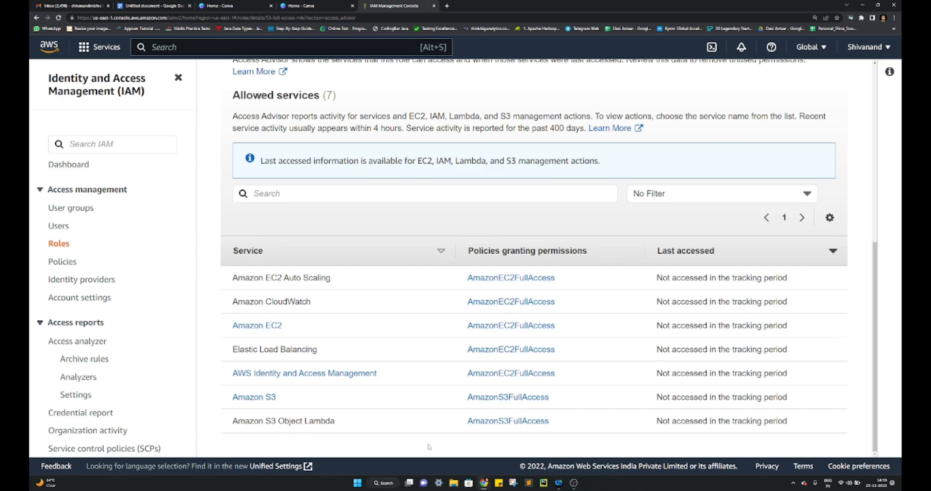
Revoke all active sessions for S3-full-access-role, acknowledging the revocation, and dismiss the notification
scroll(429, 446, up, 7)
click(582, 364)
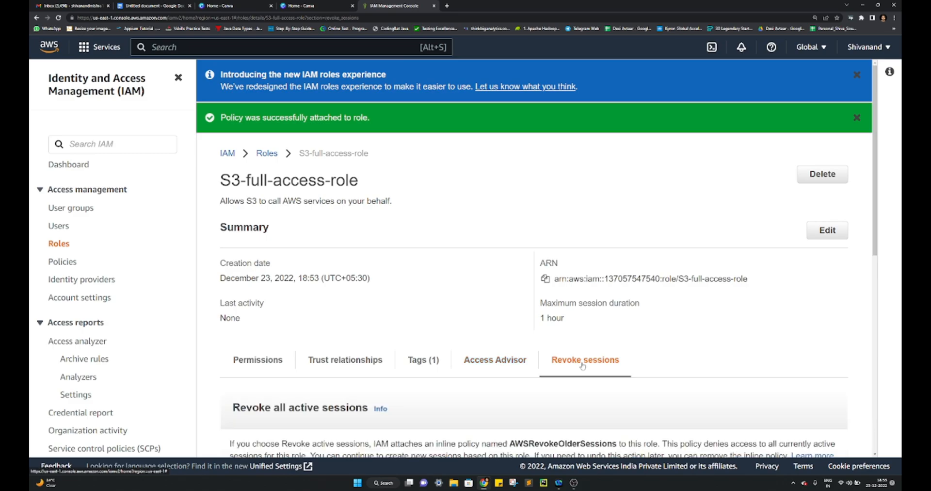
scroll(603, 173, down, 2)
drag(603, 216, 541, 200)
click(366, 226)
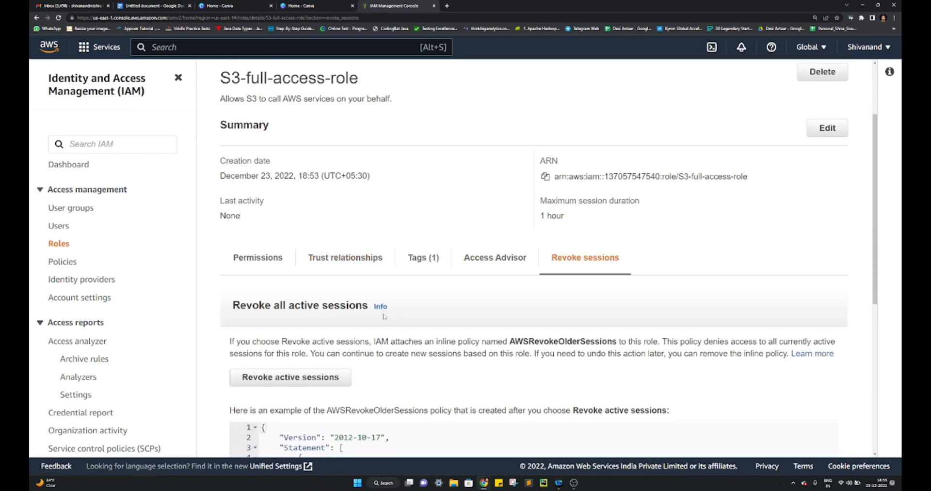
scroll(383, 316, down, 2)
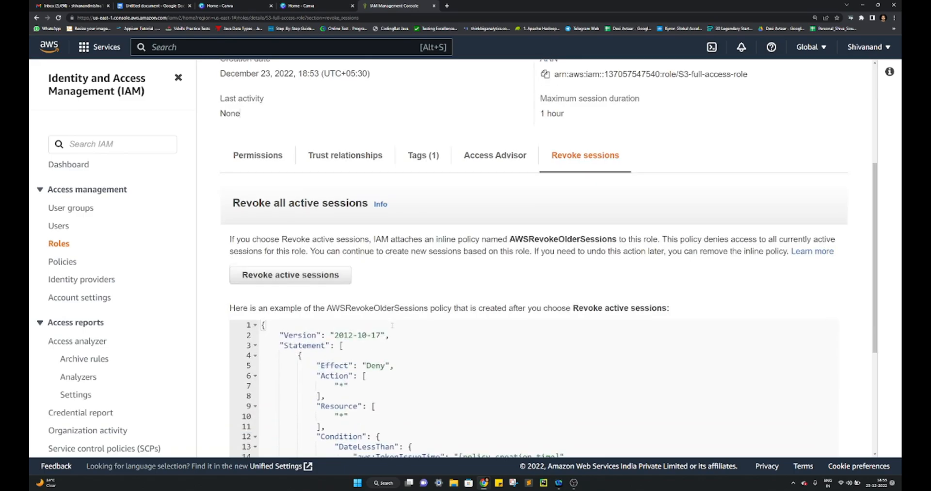
scroll(391, 325, down, 3)
click(314, 142)
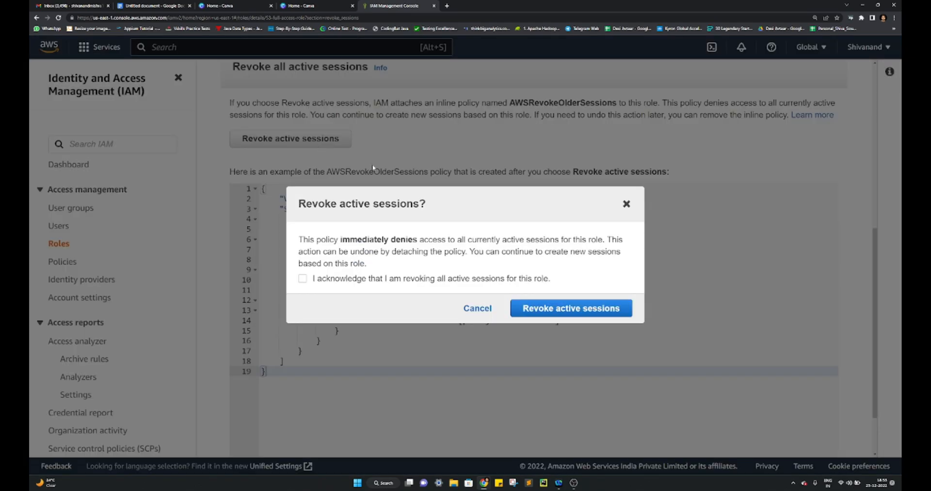
click(302, 278)
click(570, 308)
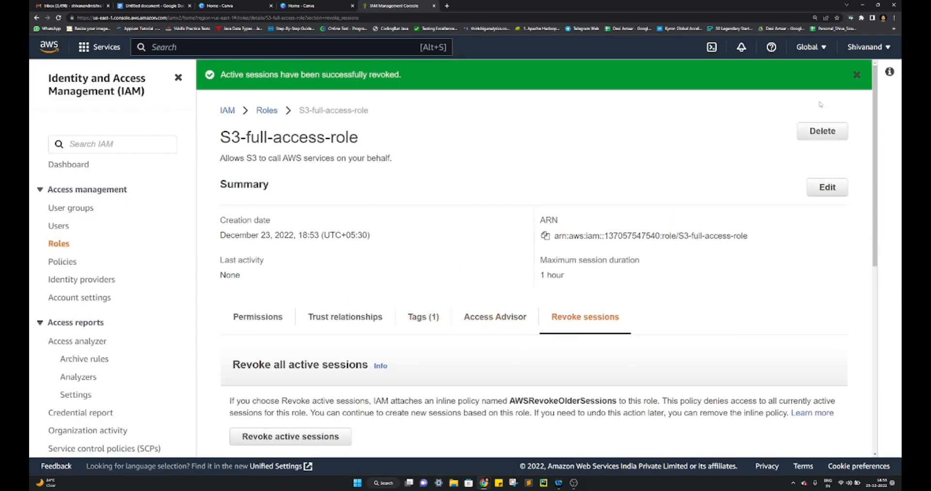
click(857, 74)
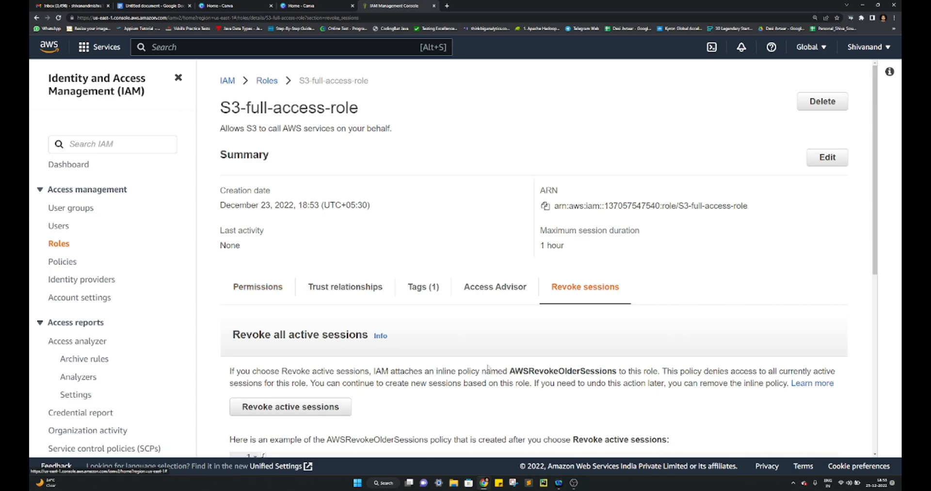
Reopen S3-full-access-role from the roles list and review its permissions policies, including the inline AWSRevokeOlderSessions policy
click(273, 83)
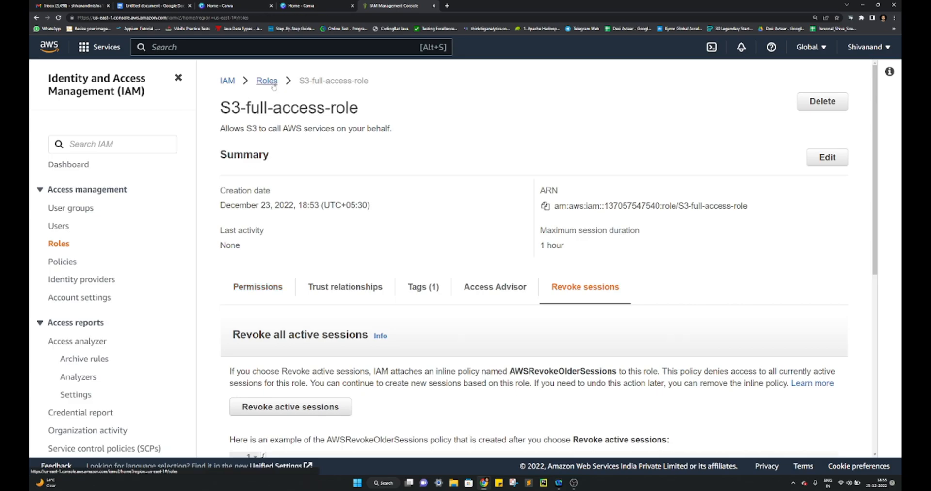
scroll(368, 414, down, 3)
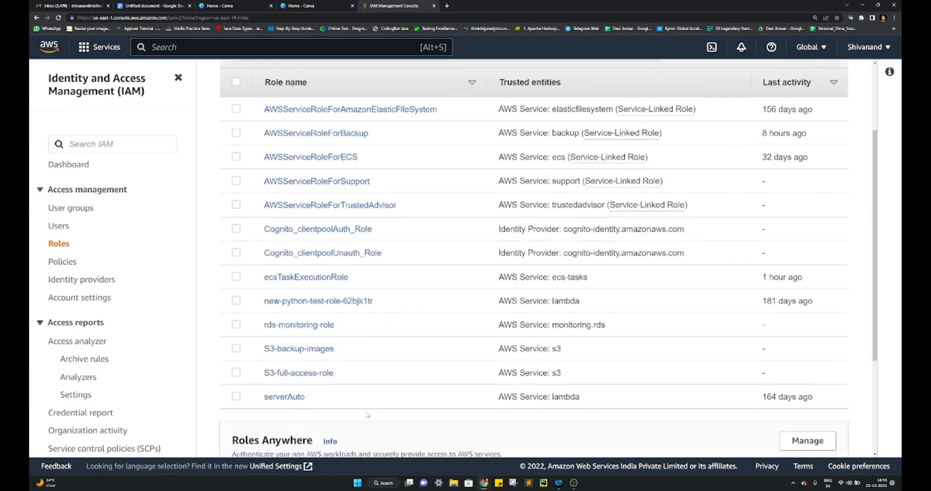
scroll(368, 414, down, 2)
click(313, 284)
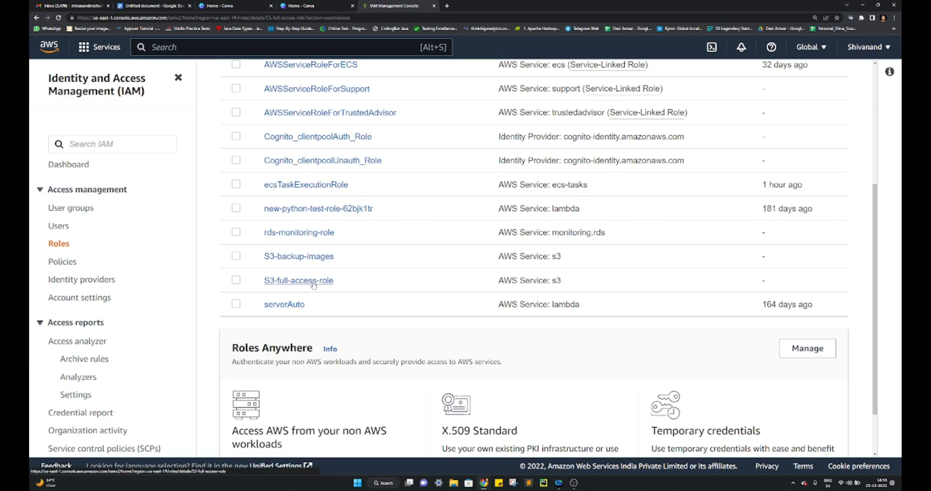
scroll(546, 333, down, 3)
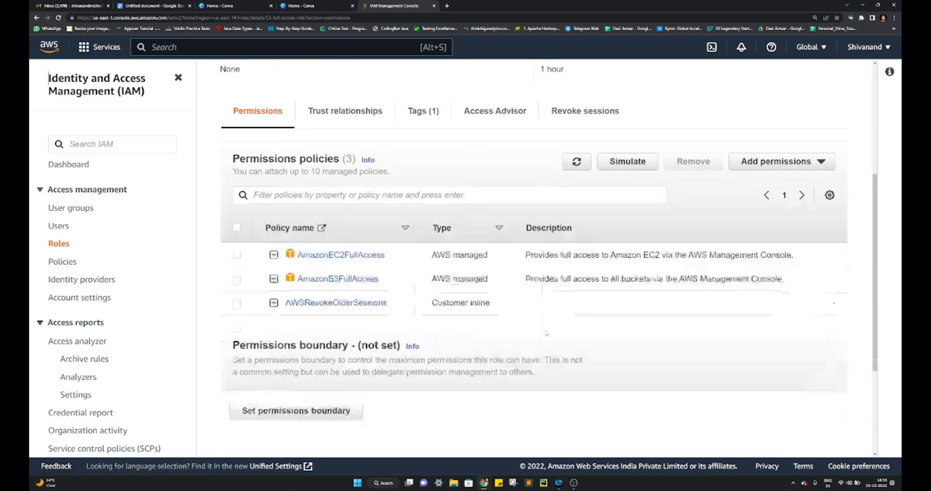
scroll(545, 332, down, 3)
scroll(543, 333, up, 8)
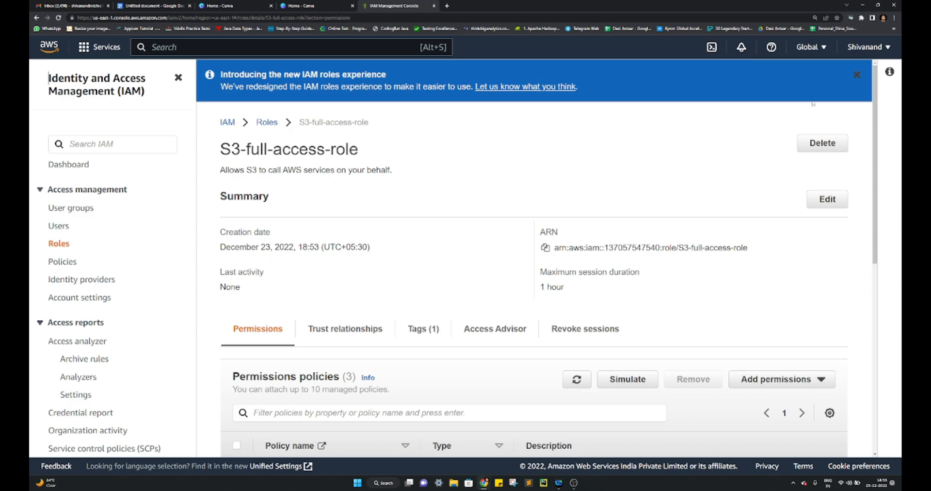
click(857, 74)
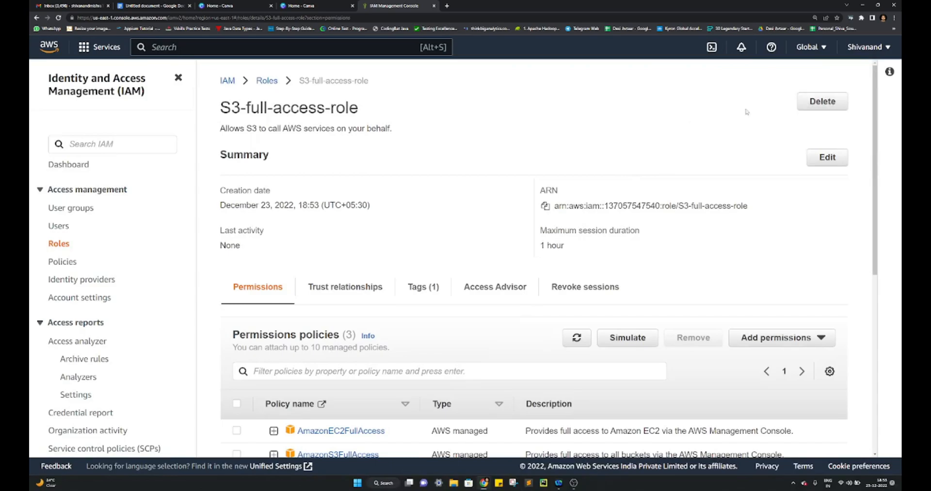
Delete S3-full-access-role permanently, confirming the deletion with the role name S3-full-access-role
click(829, 107)
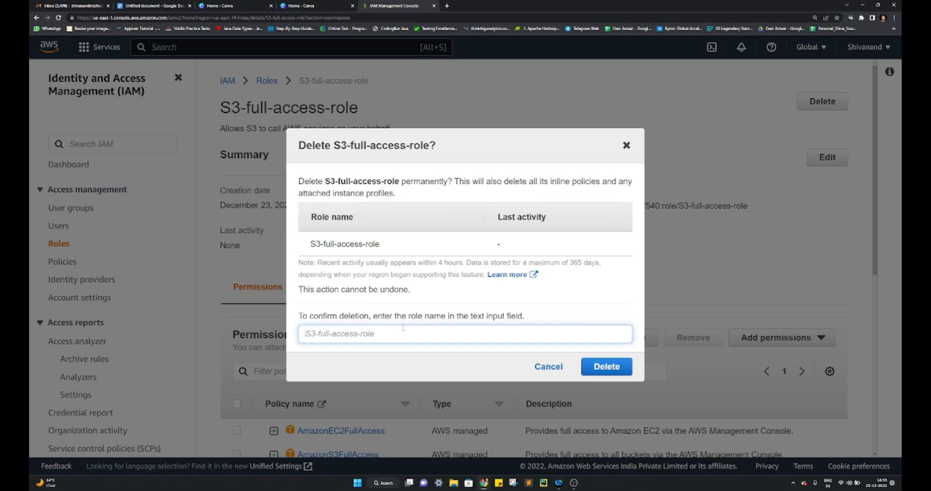
drag(376, 271, 299, 247)
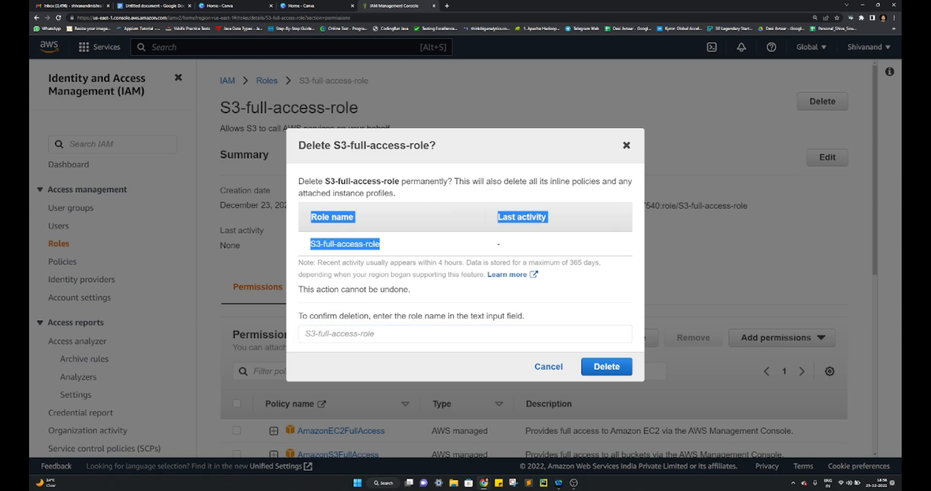
click(360, 251)
triple_click(352, 244)
key(ctrl+c)
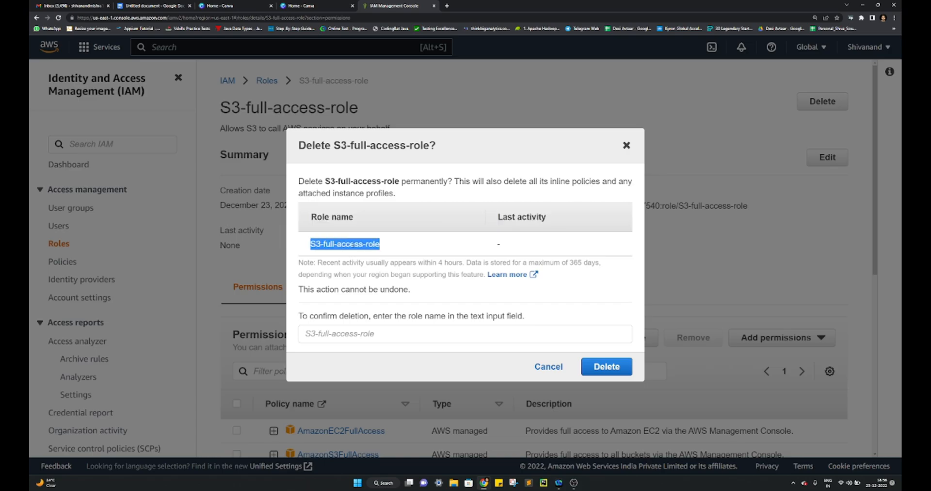
click(393, 340)
key(ctrl+v)
click(615, 369)
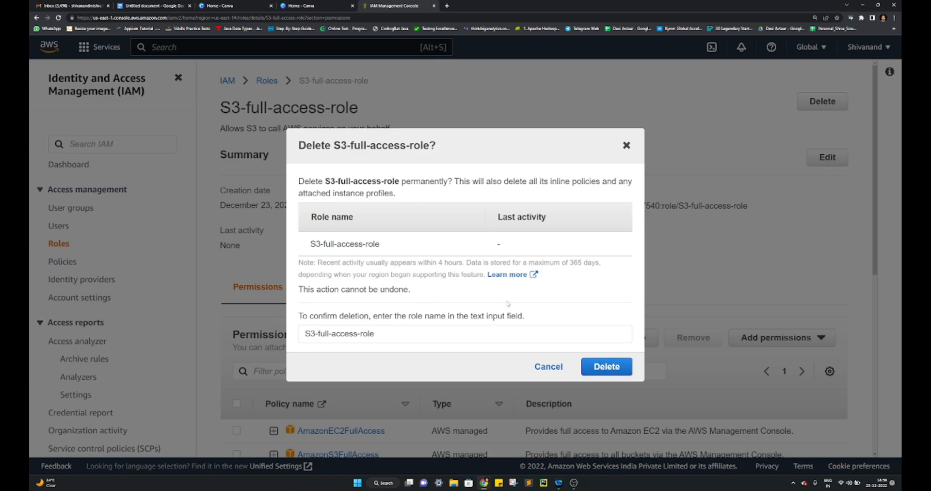
click(392, 336)
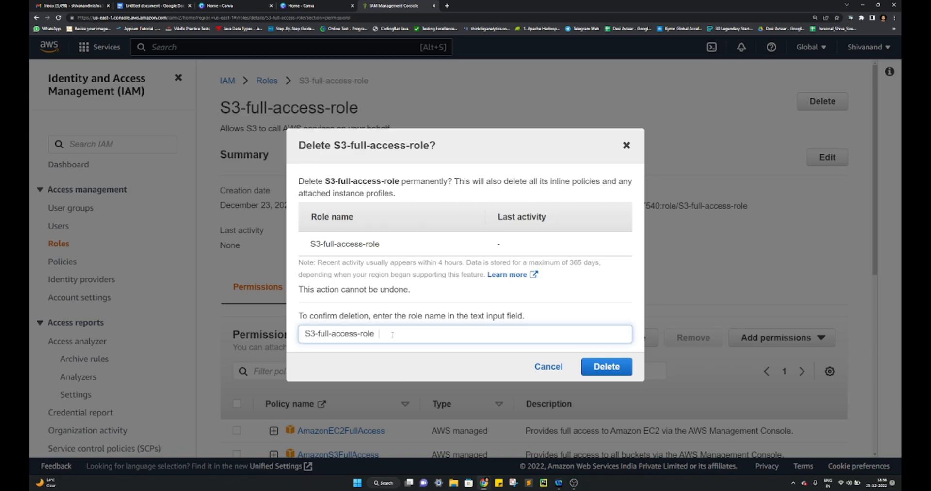
click(614, 373)
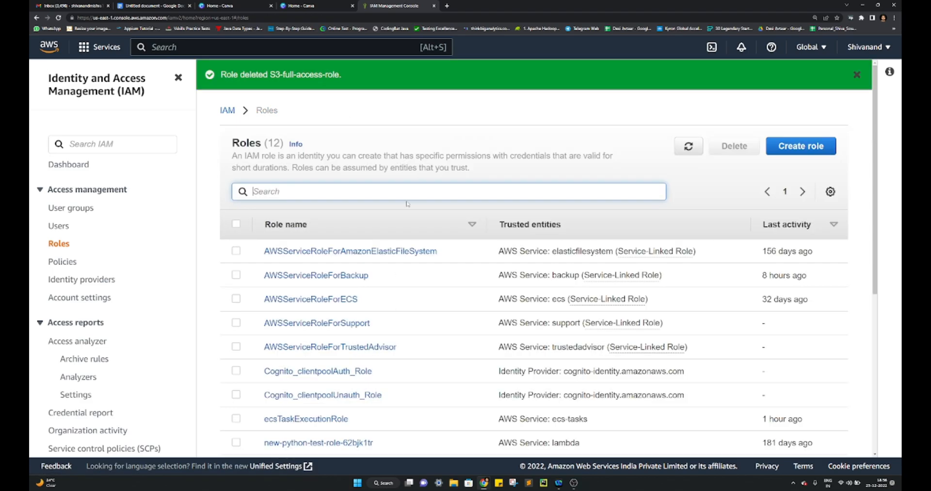
Check the remaining roles in the roles list and dismiss the deletion notification
scroll(304, 271, down, 5)
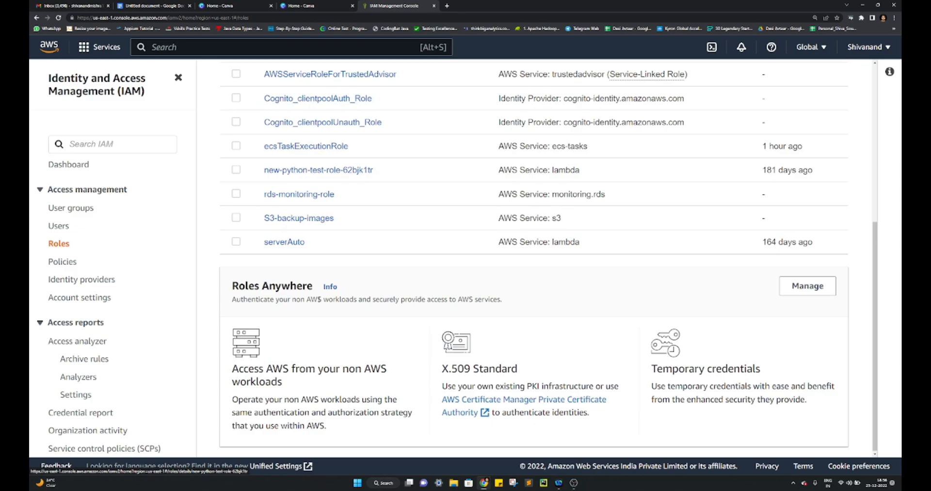
scroll(418, 266, up, 3)
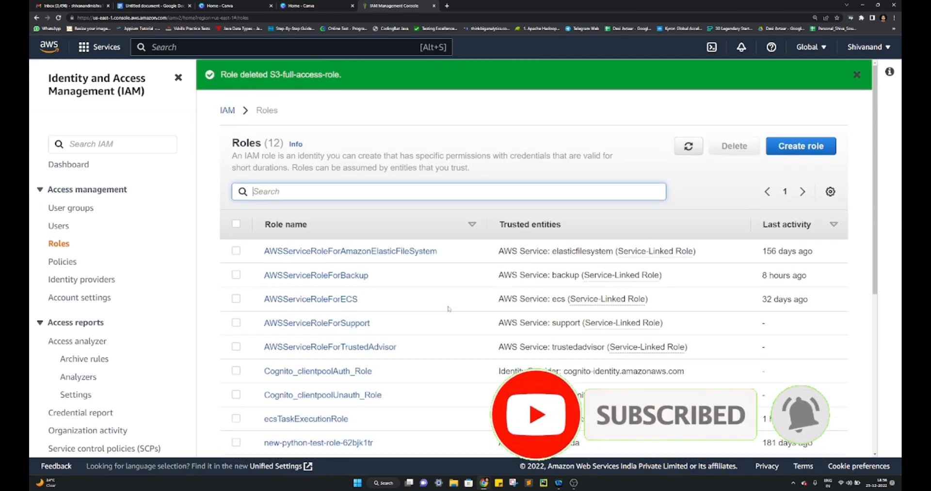
scroll(448, 309, down, 1)
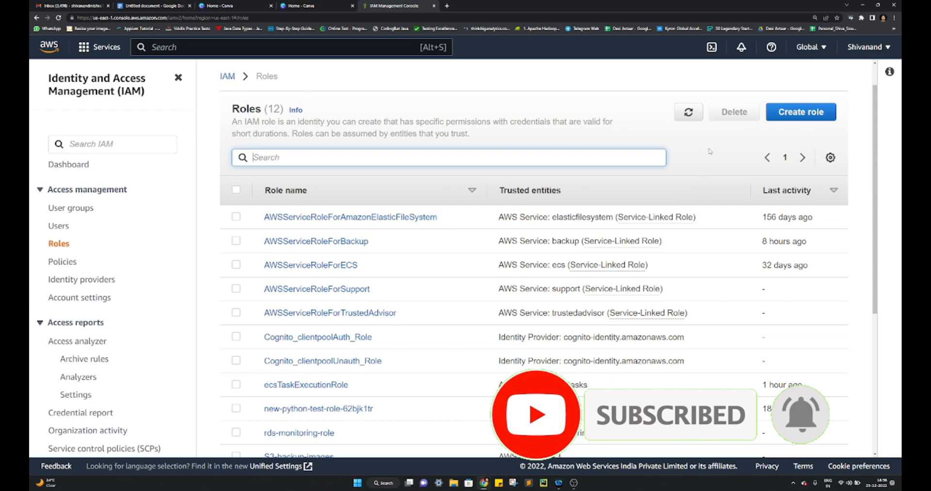
scroll(710, 151, up, 1)
click(858, 75)
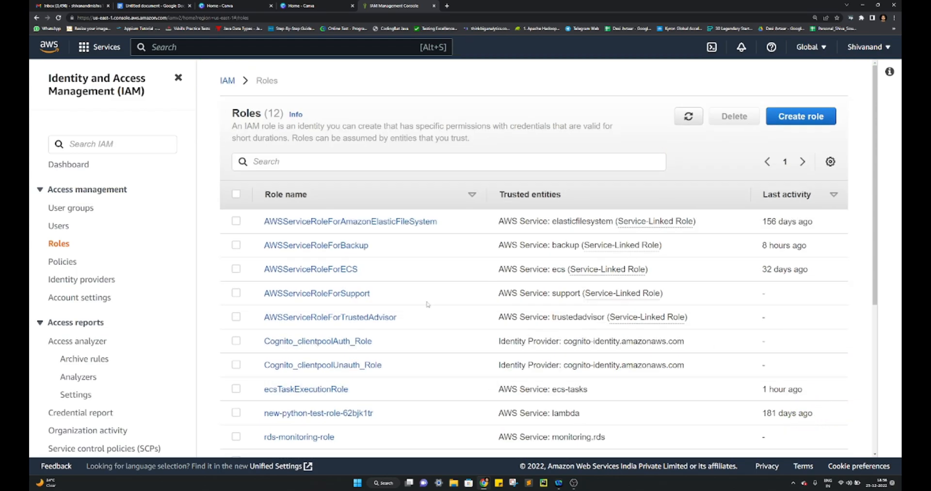